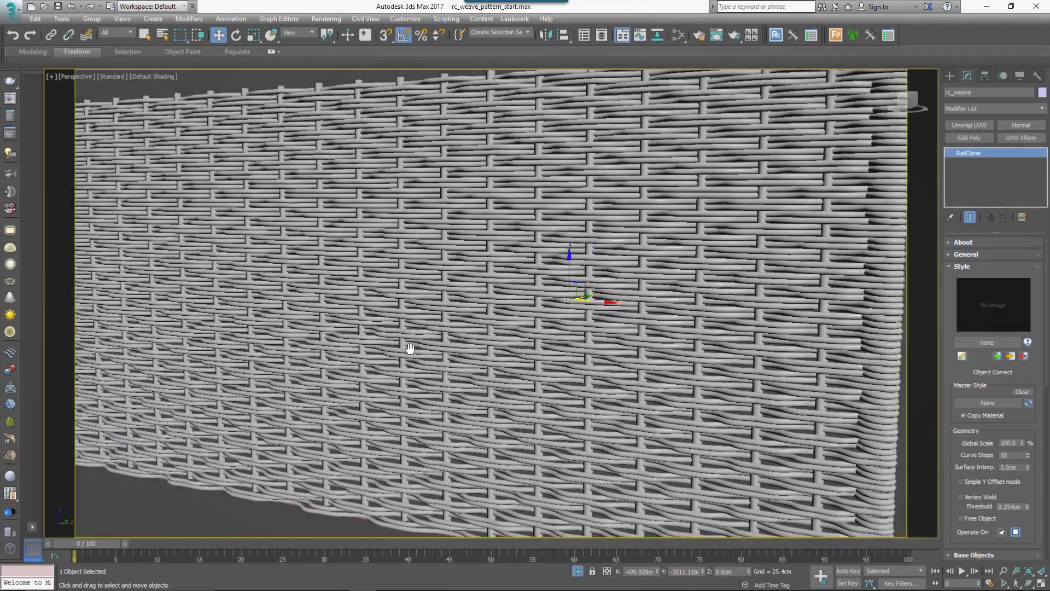
Pan, frame and orbit around the finished woven wicker RailClone basket to inspect it.
middle_click_drag(410, 348, 671, 335)
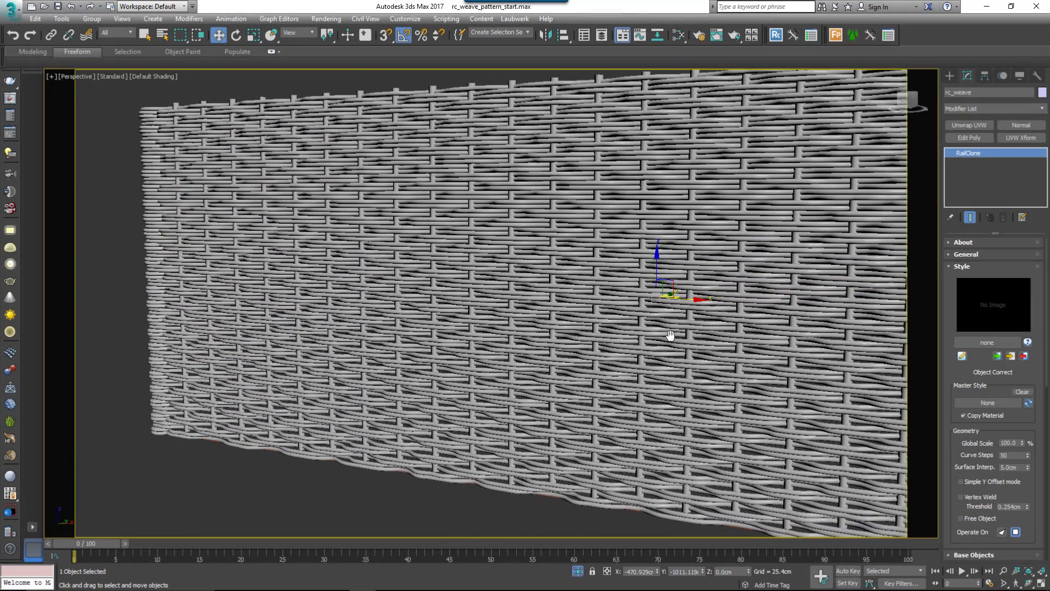
key("z")
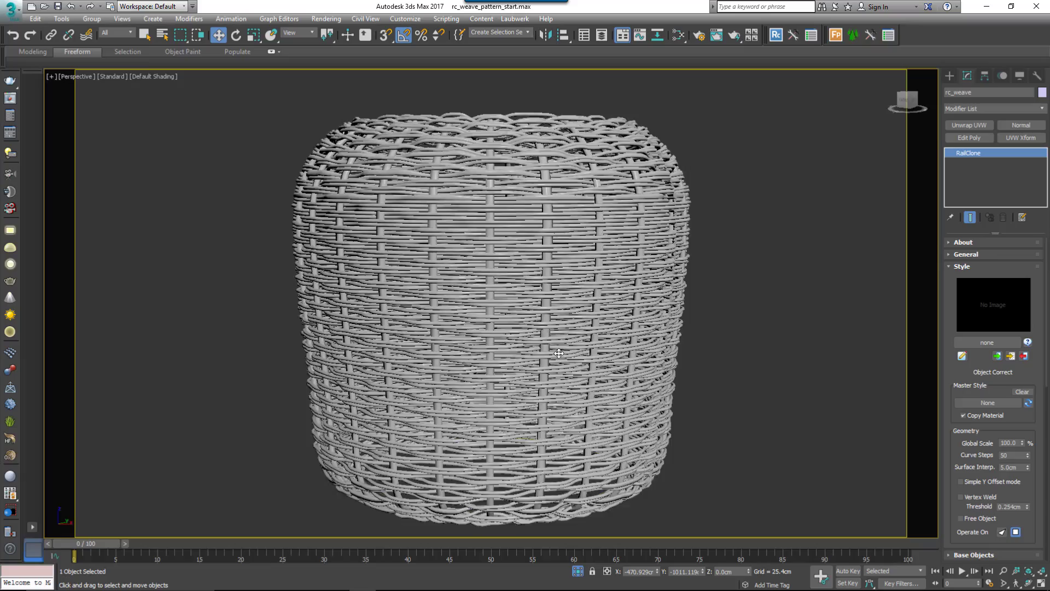
middle_click_drag(558, 353, 615, 349, "alt")
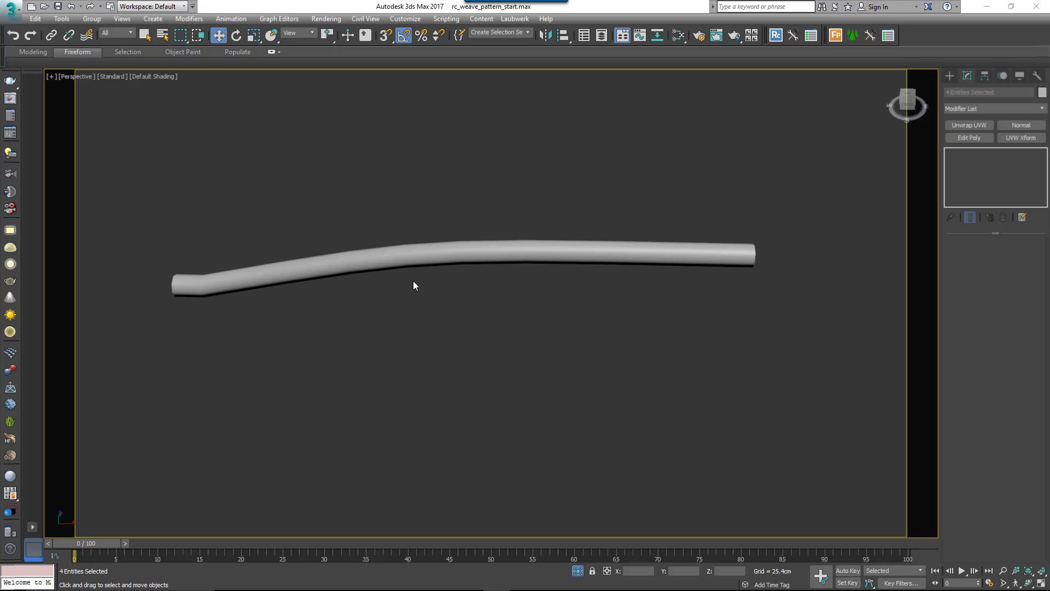
Move the weft 1 strand up along Y beside the other weft strands.
left_click(408, 257)
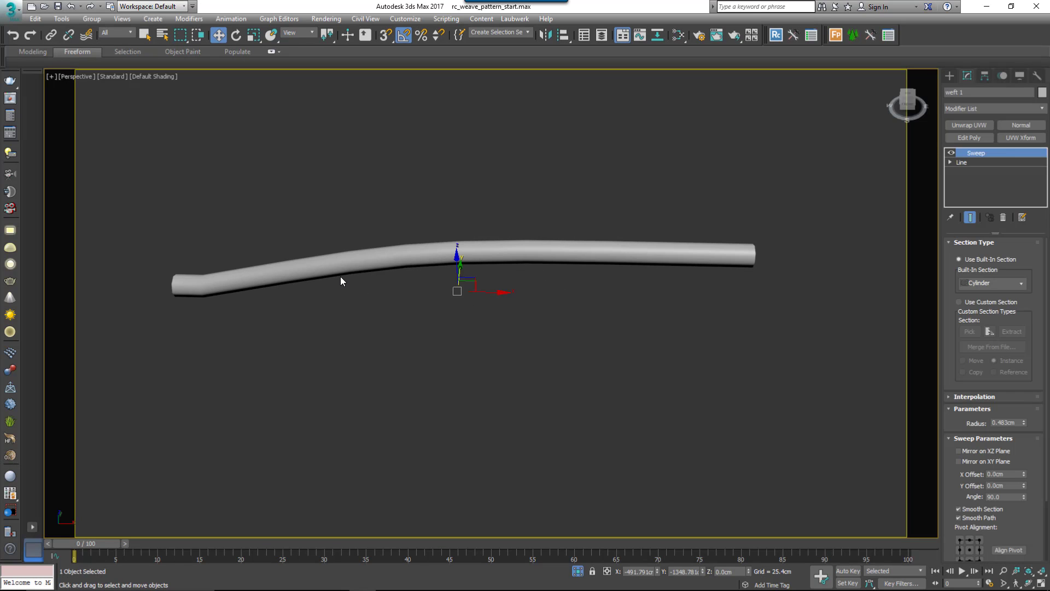
scroll(340, 276, "down", 3)
middle_click_drag(334, 278, 324, 270, "alt")
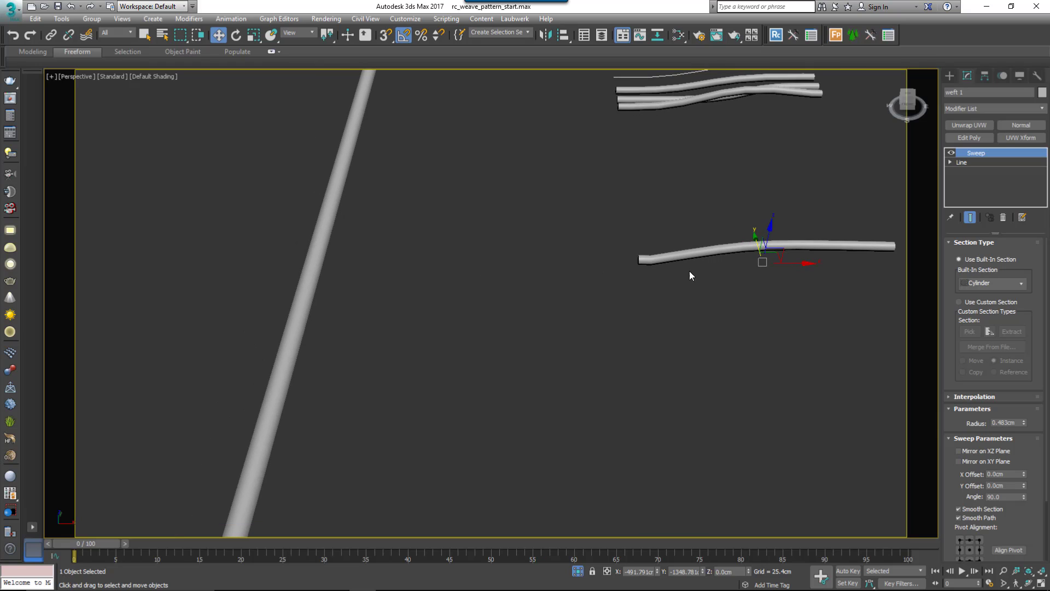
middle_click_drag(616, 279, 547, 312)
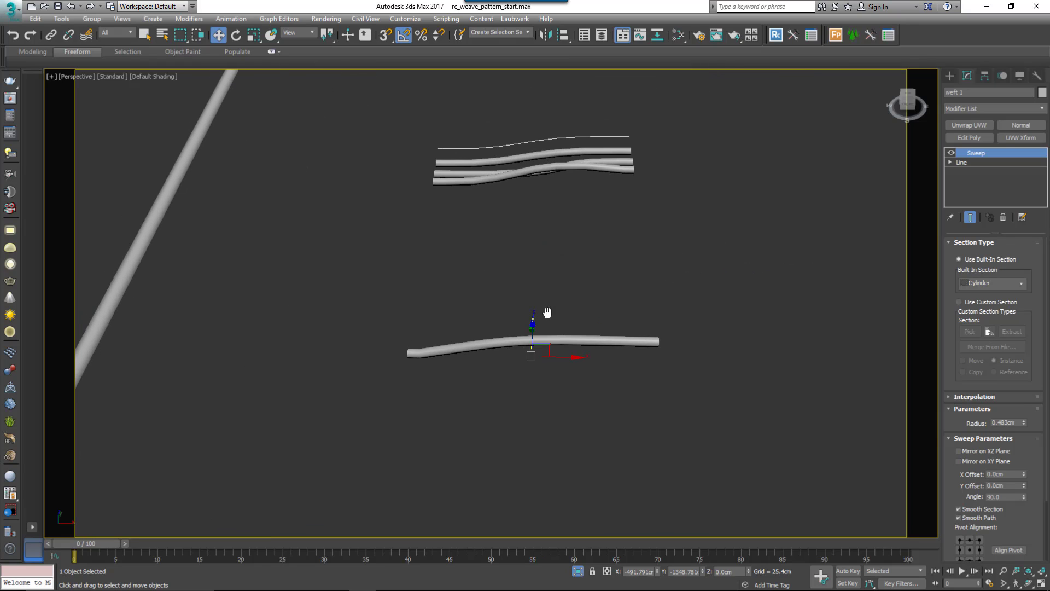
left_click_drag(533, 330, 526, 176)
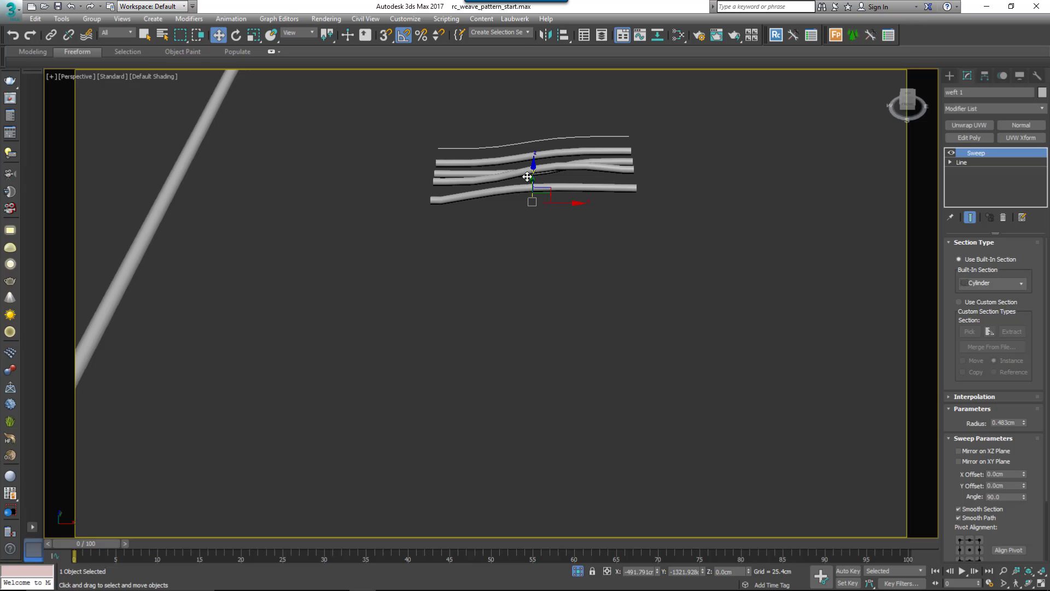
scroll(506, 248, "up", 2)
middle_click_drag(536, 214, 510, 338)
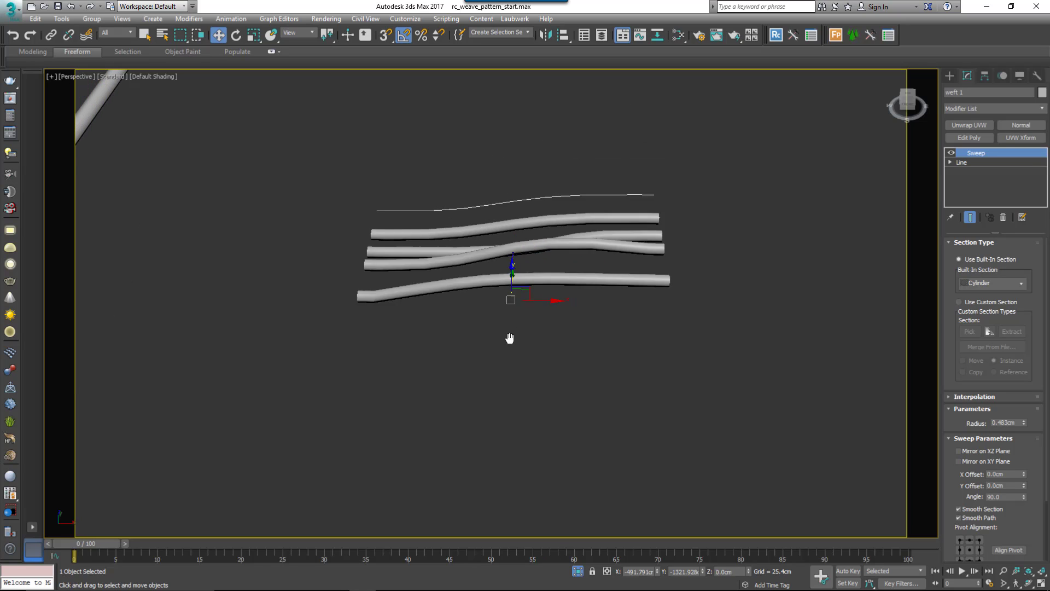
scroll(509, 338, "up", 2)
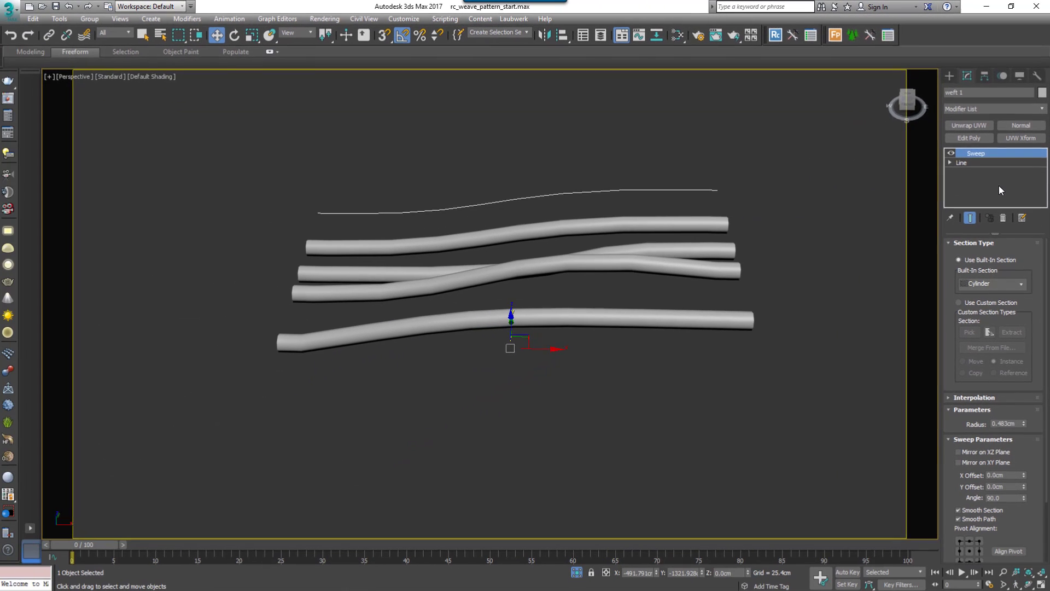
Select the long warp cylinder and turn on Edged Faces to show mesh edges.
scroll(599, 306, "down", 5)
scroll(392, 339, "up", 3)
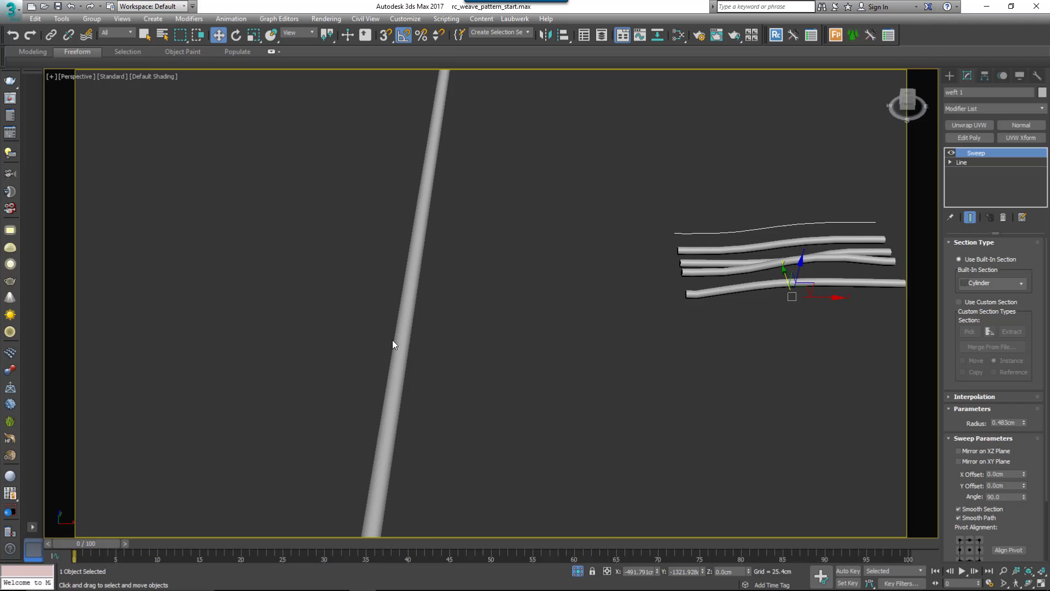
left_click(398, 346)
key("F4")
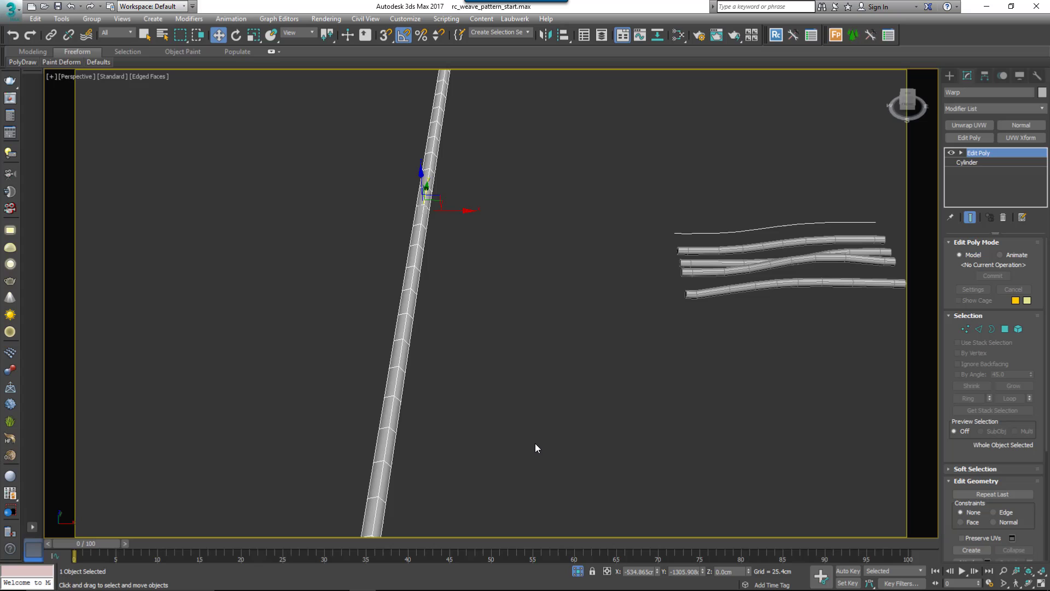
Hide edges, mirror the bottom weft on X as a copy, and slide it to the right end.
key("F4")
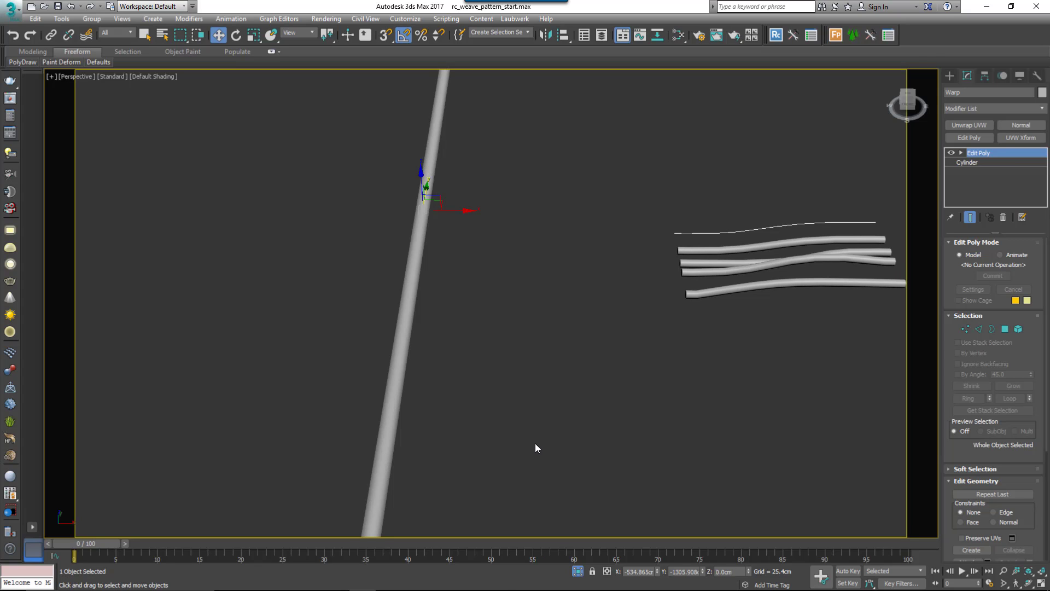
left_click(711, 288)
key("z")
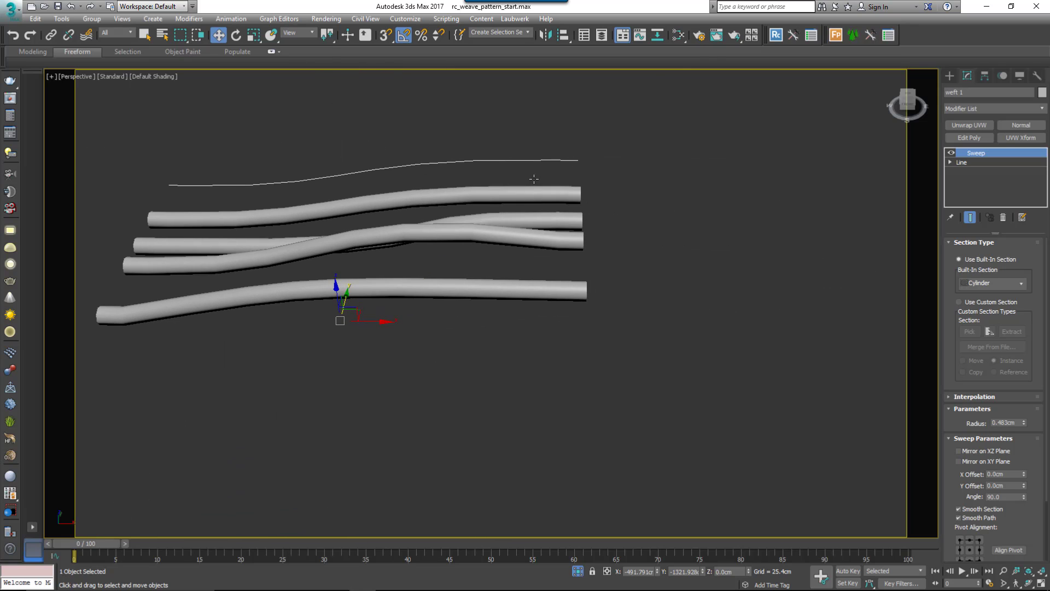
left_click(546, 35)
left_click(484, 330)
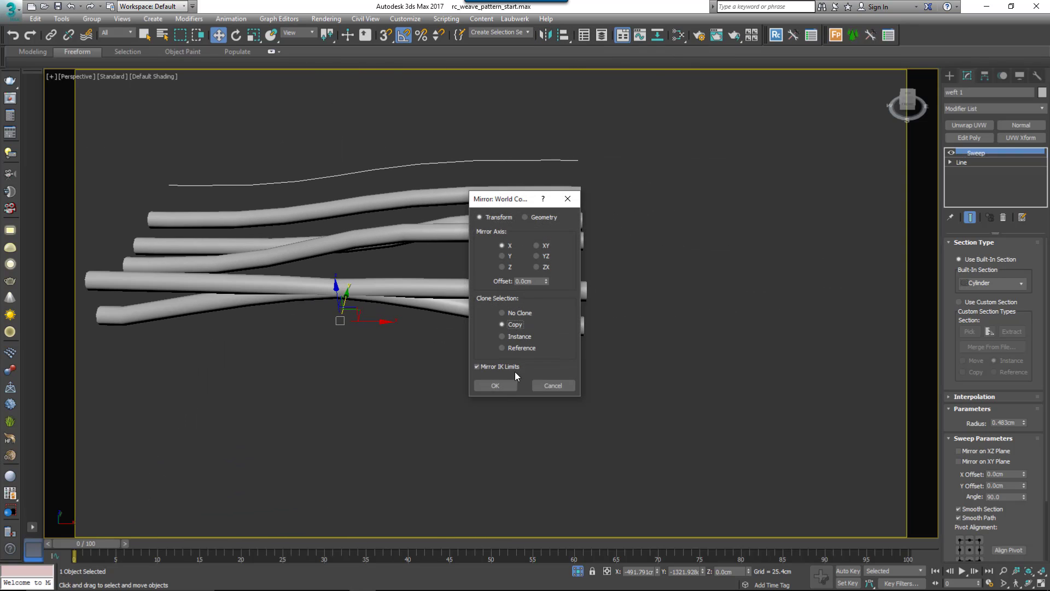
left_click(494, 382)
left_click_drag(367, 319, 859, 320)
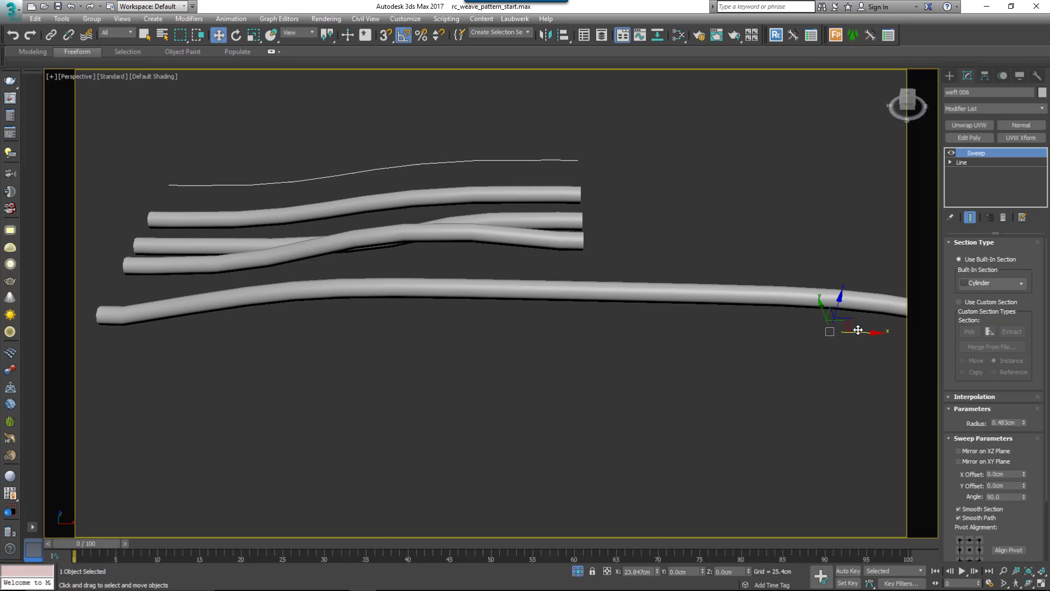
Shift-clone the joined weft pair further right to lengthen the weft.
scroll(766, 351, "down", 5)
left_click_drag(645, 350, 571, 305)
middle_click_drag(602, 328, 475, 329)
left_click_drag(501, 314, 903, 306, "shift")
key("Return")
middle_click_drag(605, 368, 219, 307)
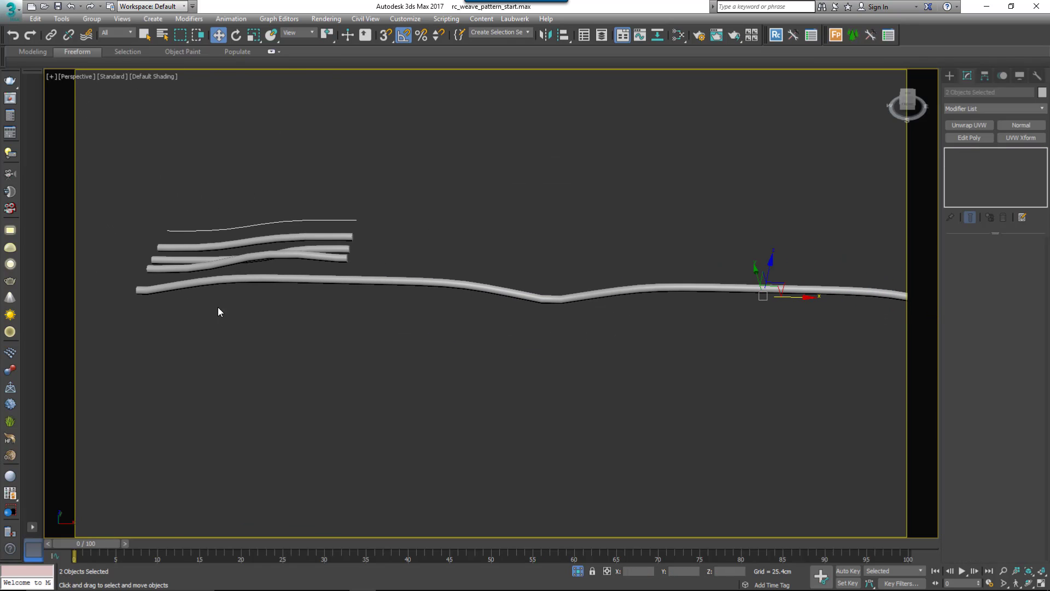
scroll(547, 329, "down", 2)
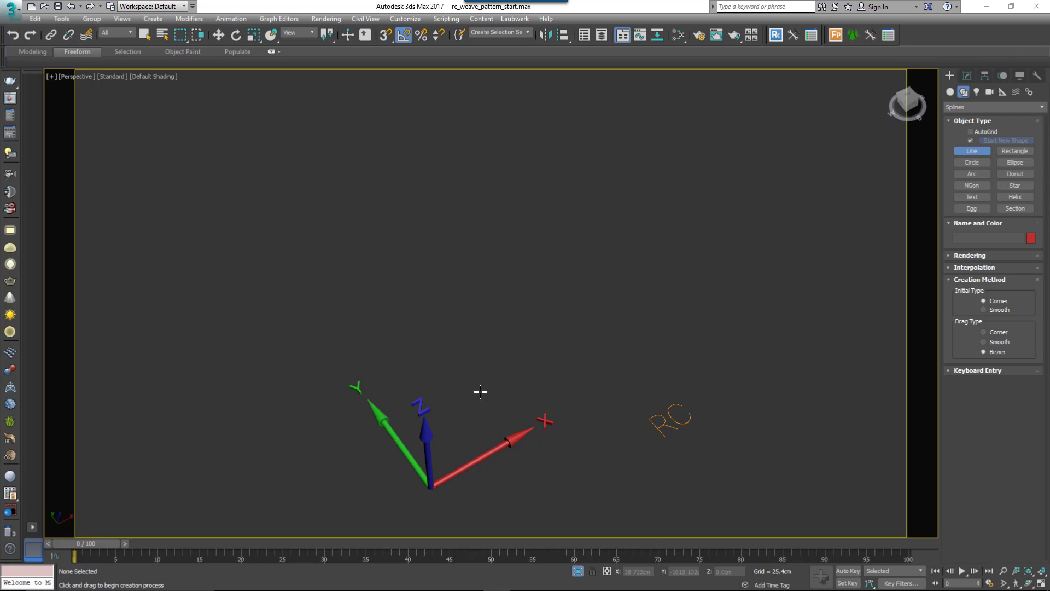
Draw a straight line along X from near the origin and colour it red.
middle_click_drag(481, 392, 452, 387)
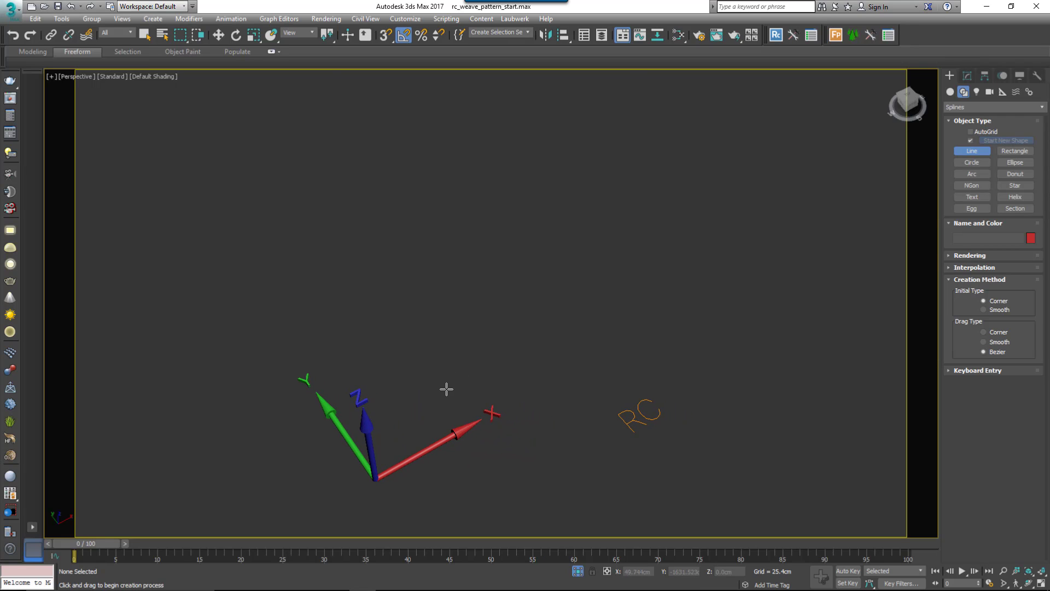
left_click(417, 400)
left_click(754, 220)
right_click(755, 220)
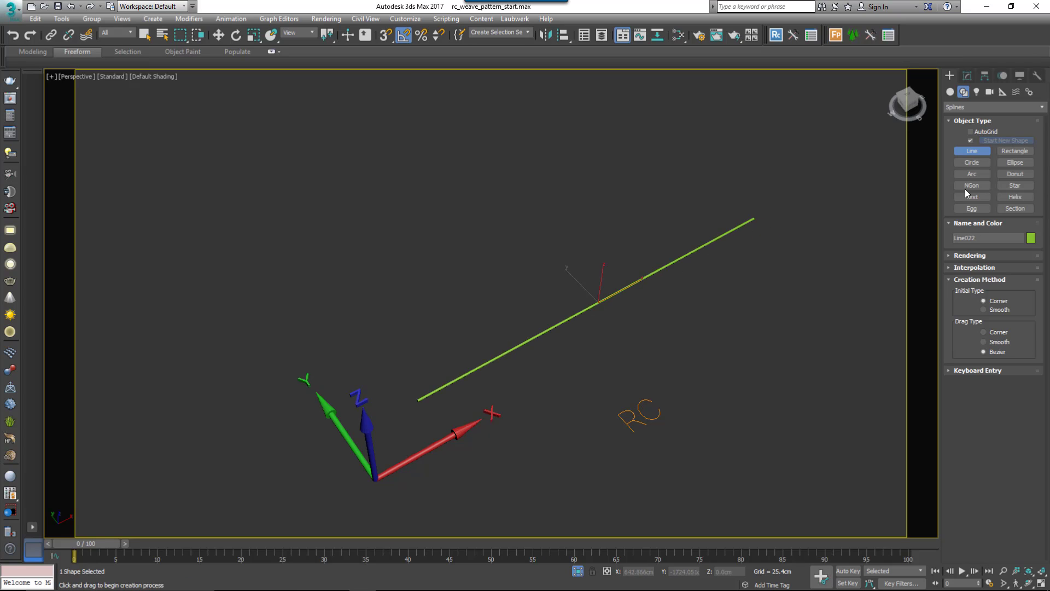
left_click(1030, 239)
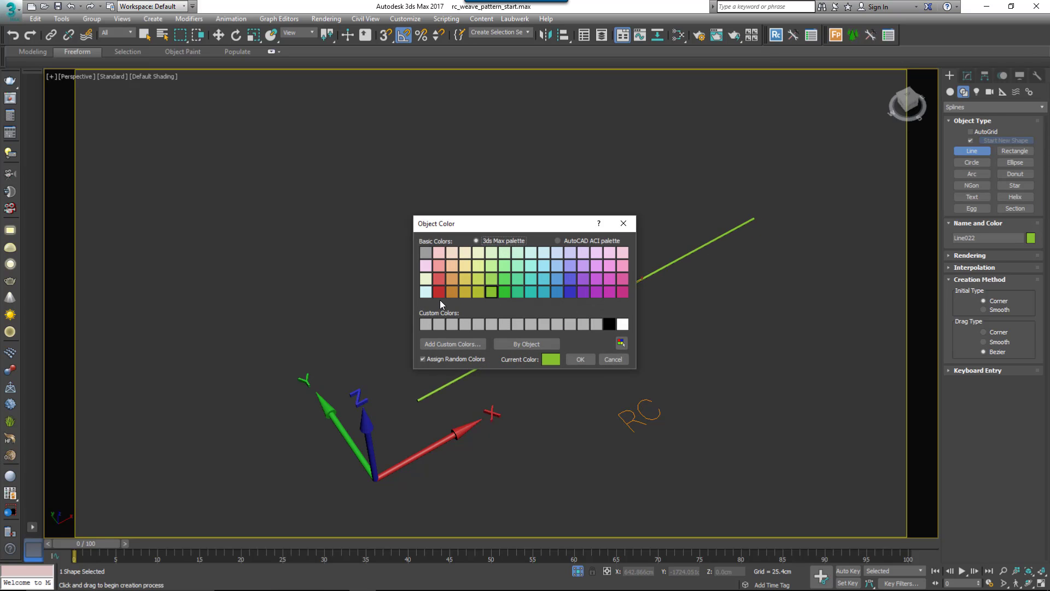
left_click(439, 293)
left_click(578, 359)
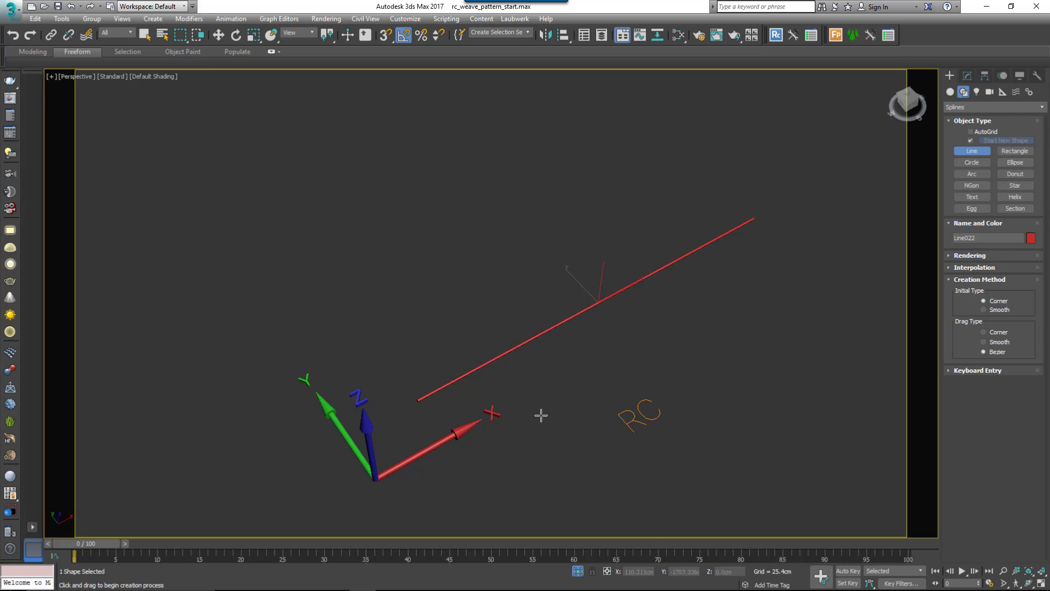
Draw a second straight line along Y, colour it blue, and return to Select and Move.
left_click(406, 386)
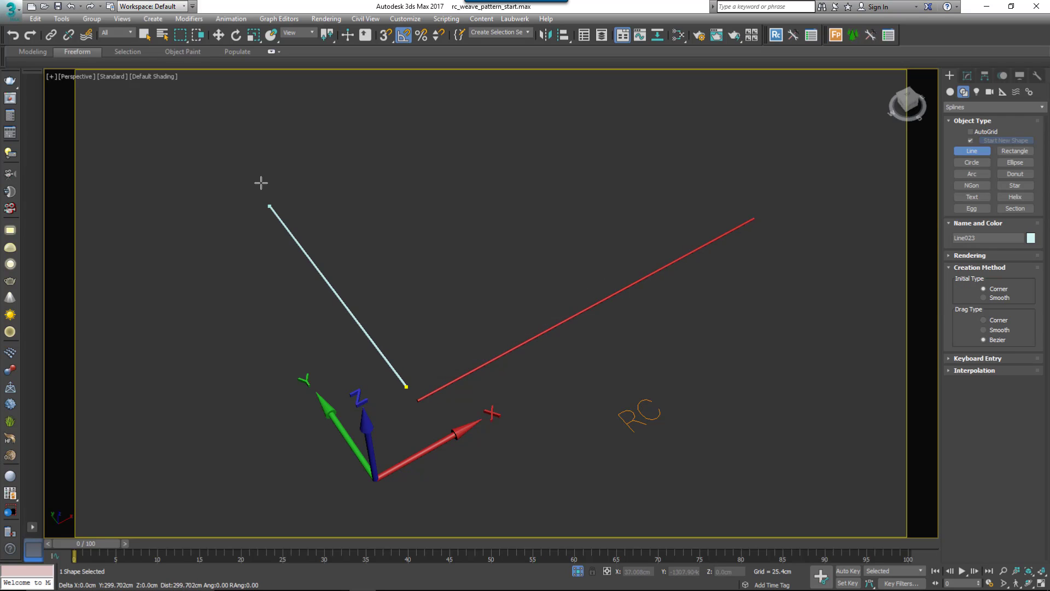
left_click(210, 127)
right_click(220, 189)
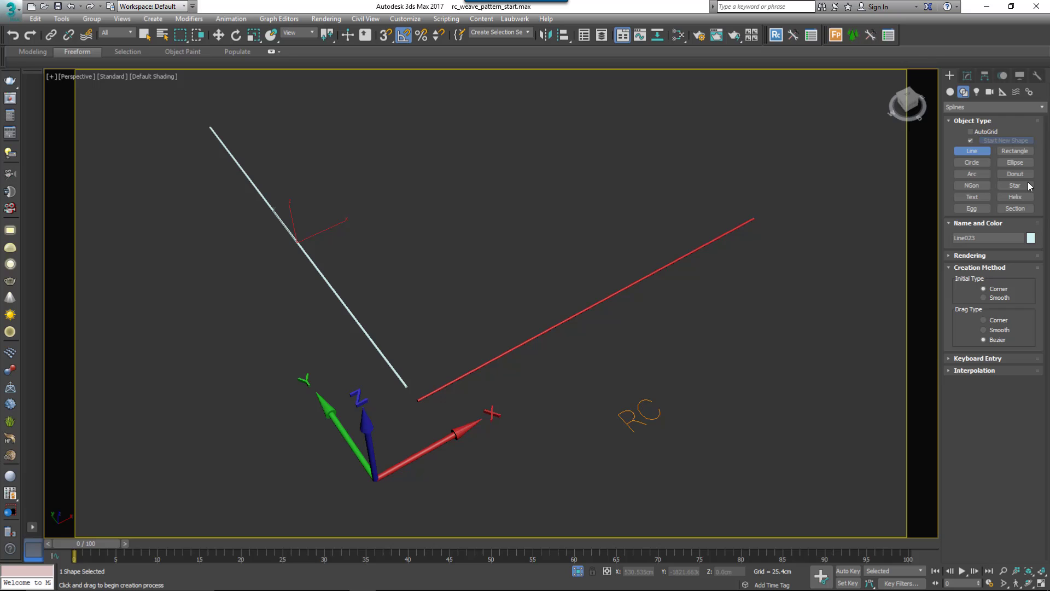
left_click(1029, 239)
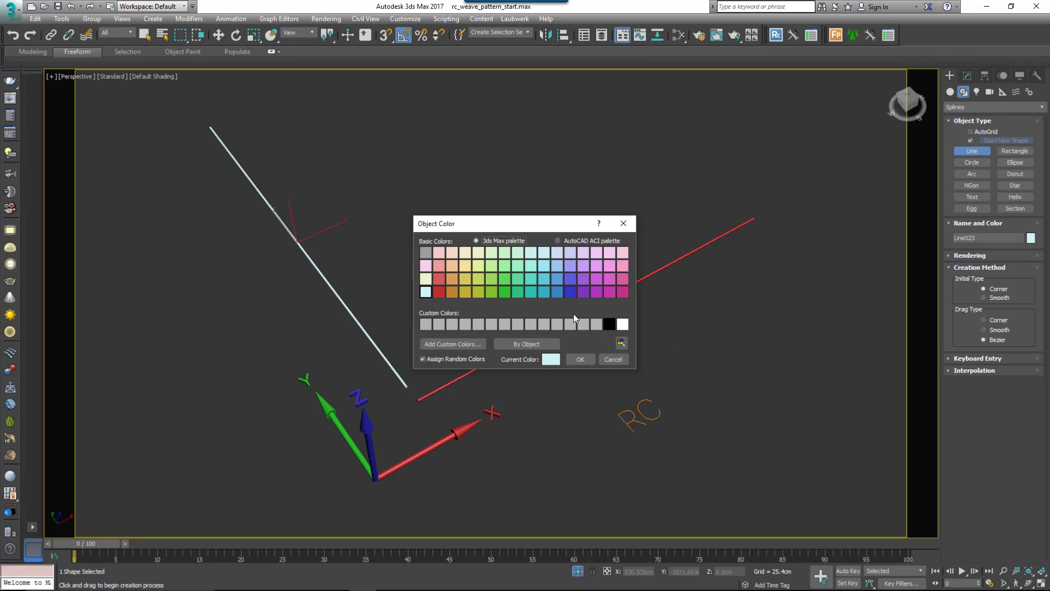
left_click(570, 293)
left_click(580, 359)
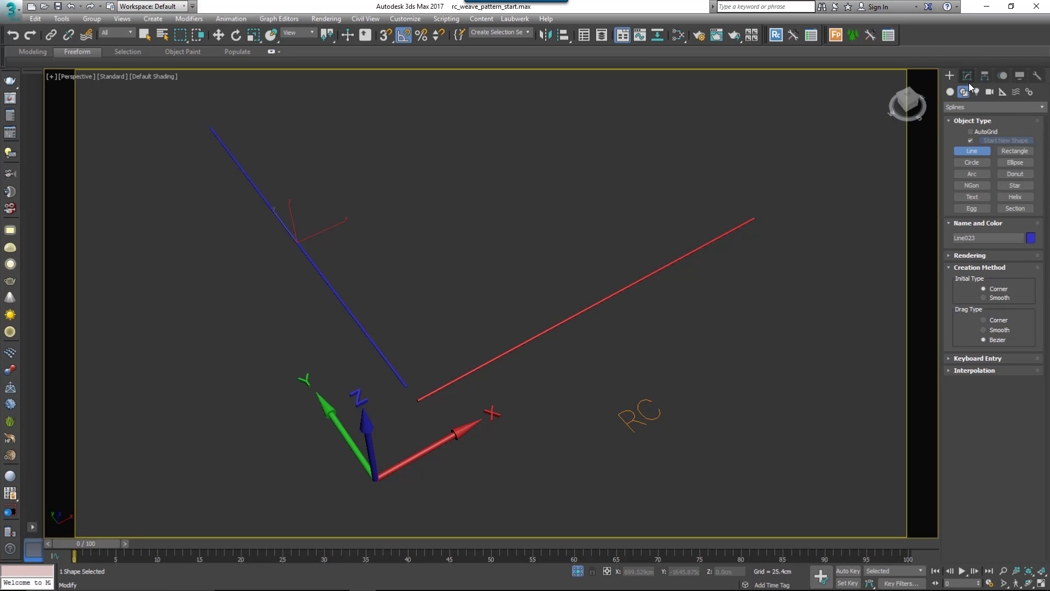
key("w")
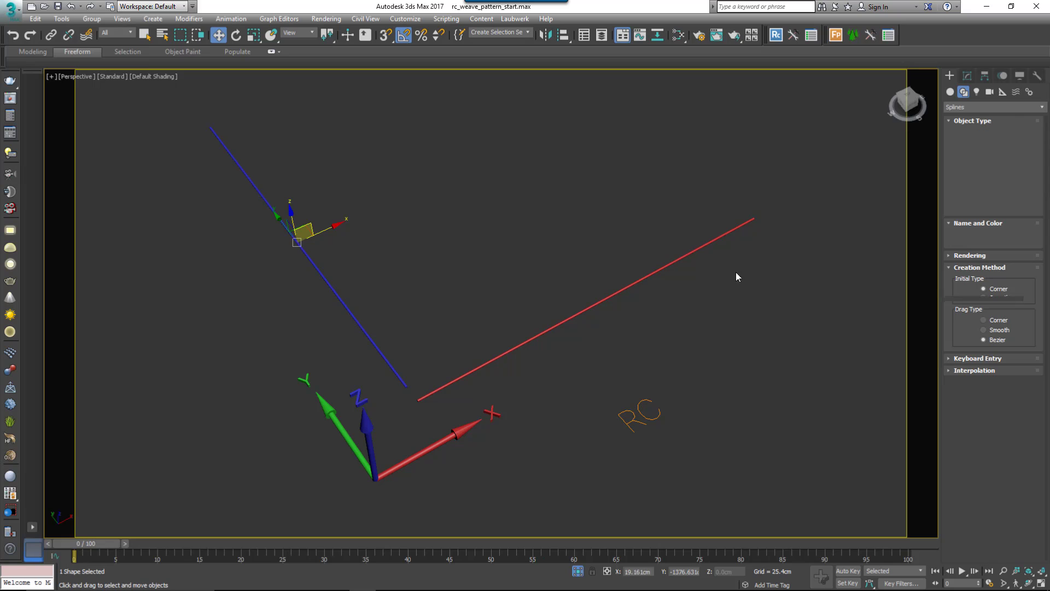
left_click(676, 262)
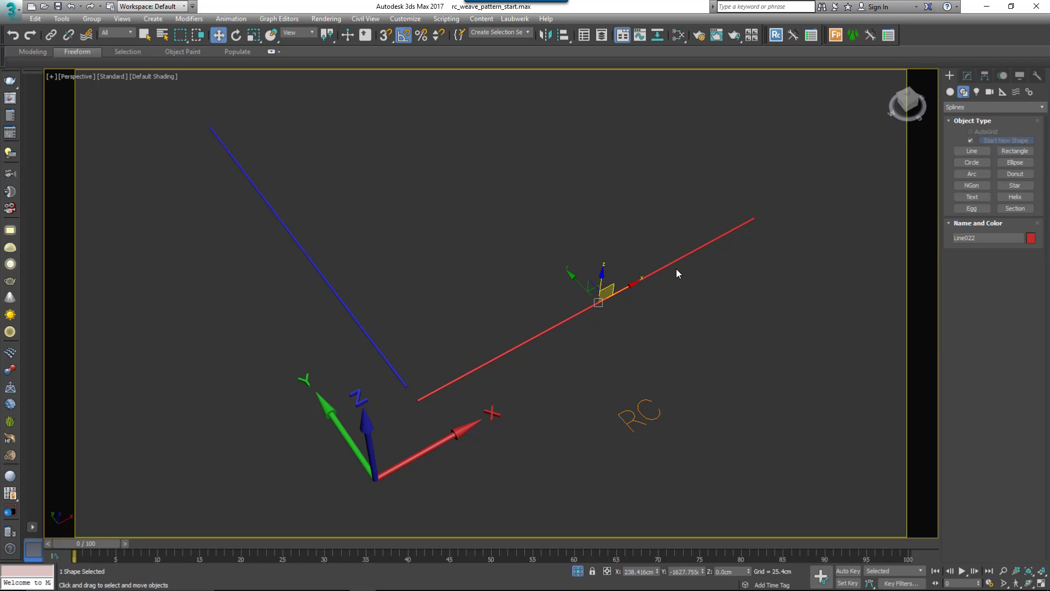
left_click(365, 333)
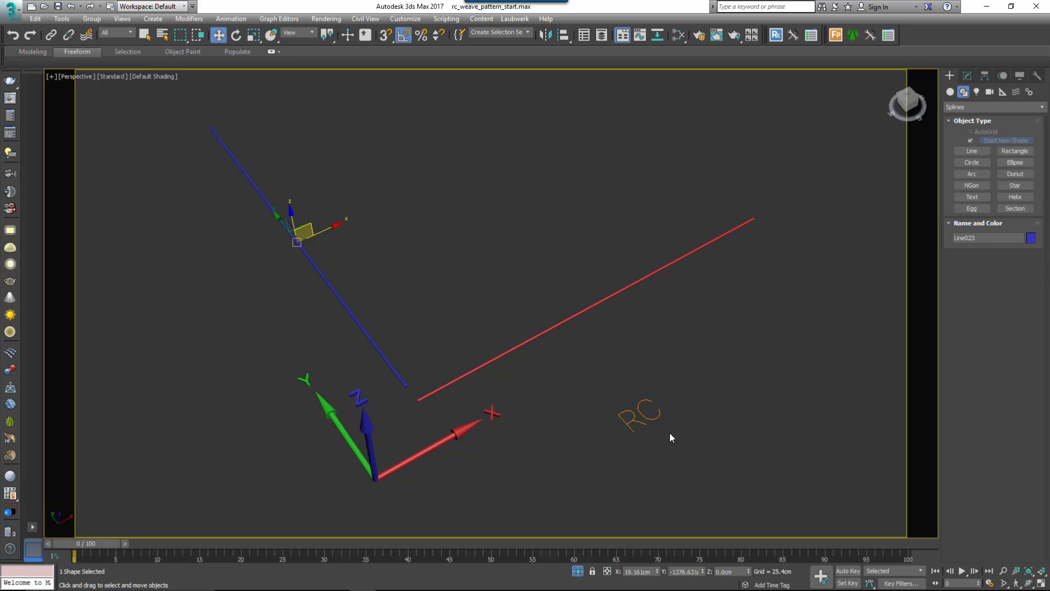
Assign the blue Line023 as RailClone001's Y Spline base object.
left_click(626, 407)
left_click(966, 77)
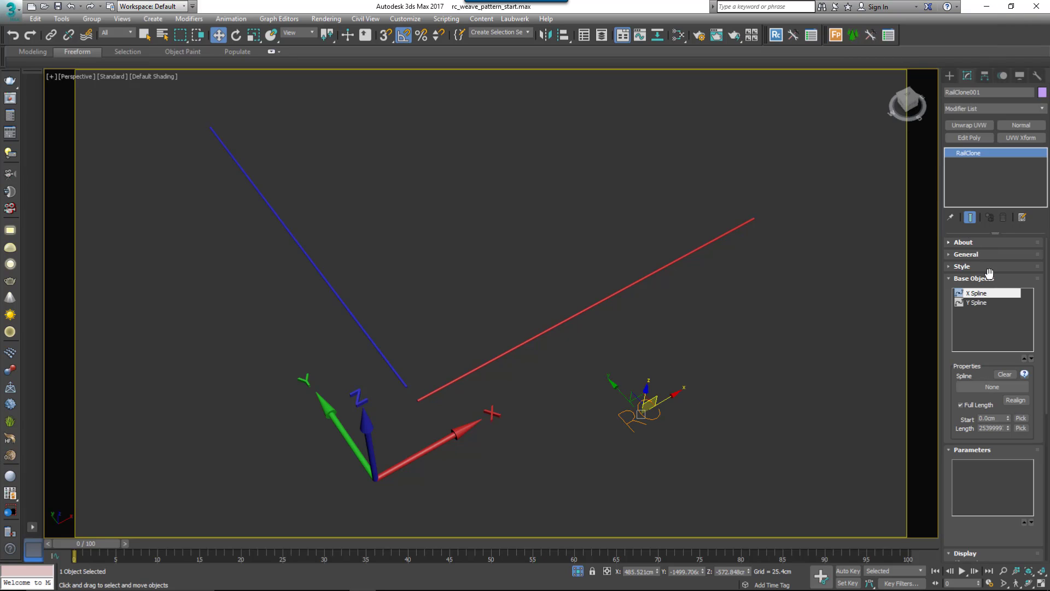
left_click(992, 386)
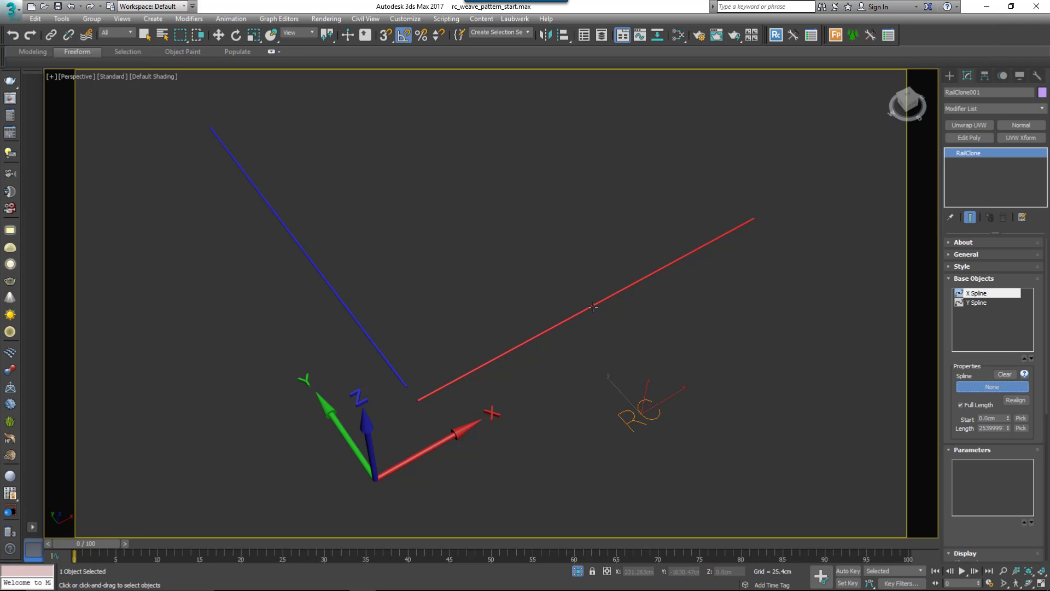
left_click(979, 302)
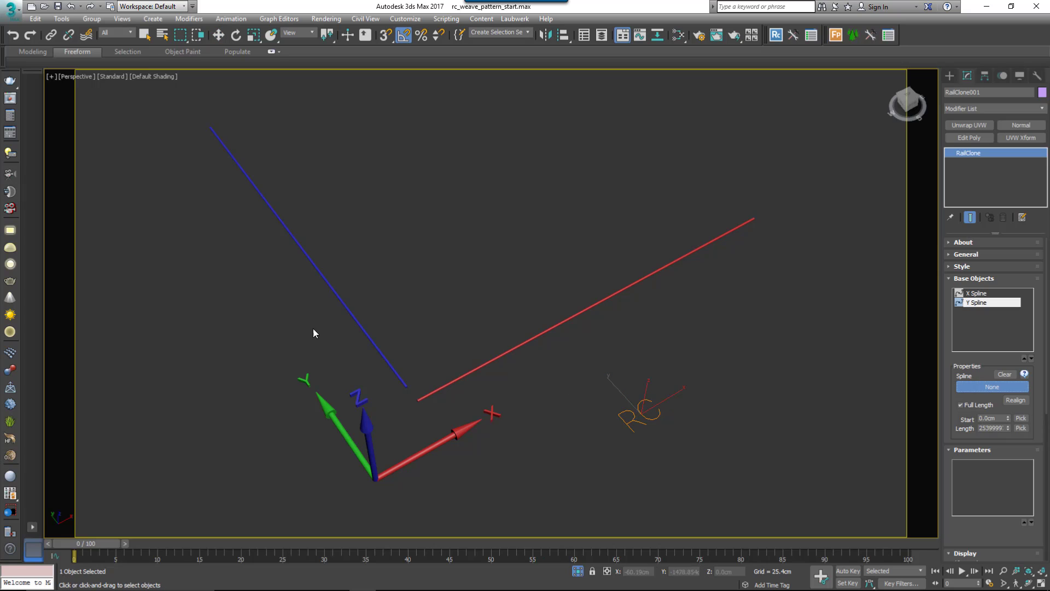
left_click(354, 314)
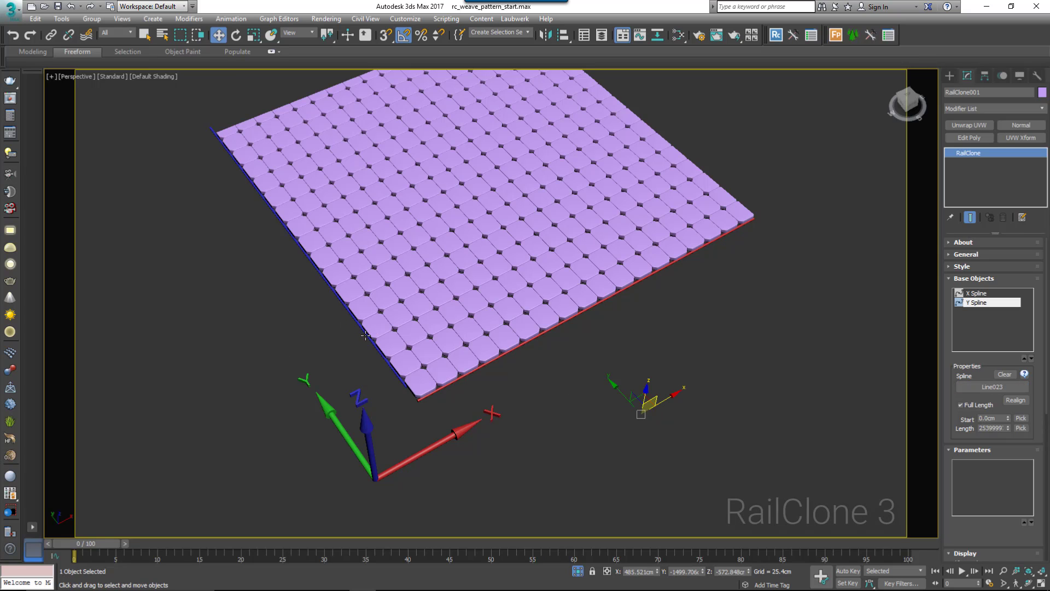
Move Line023's far end vertex up to raise the grid into a wall.
left_click(365, 336)
key("1")
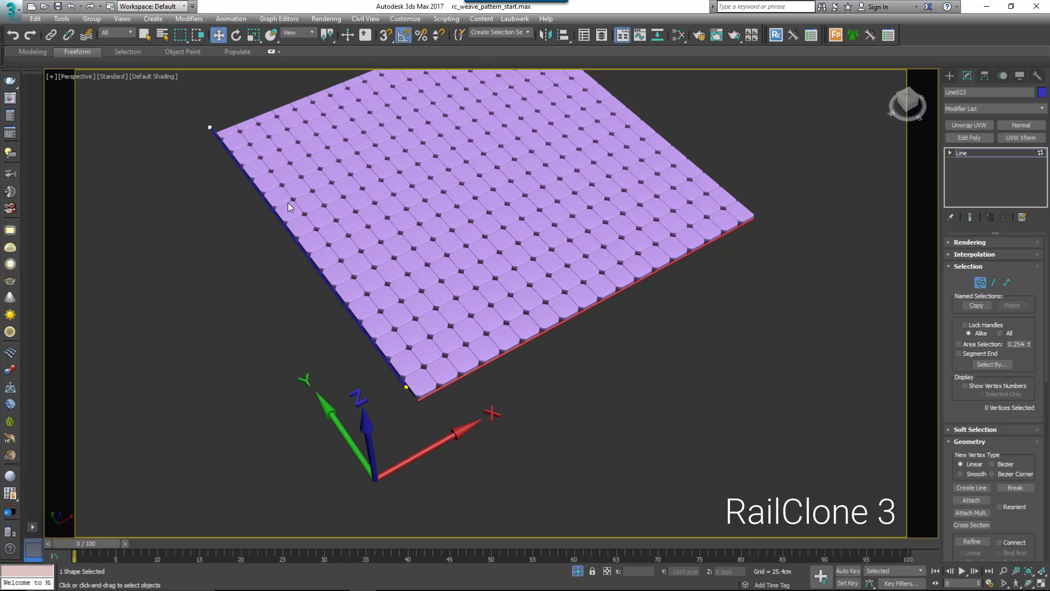
left_click_drag(229, 174, 249, 168)
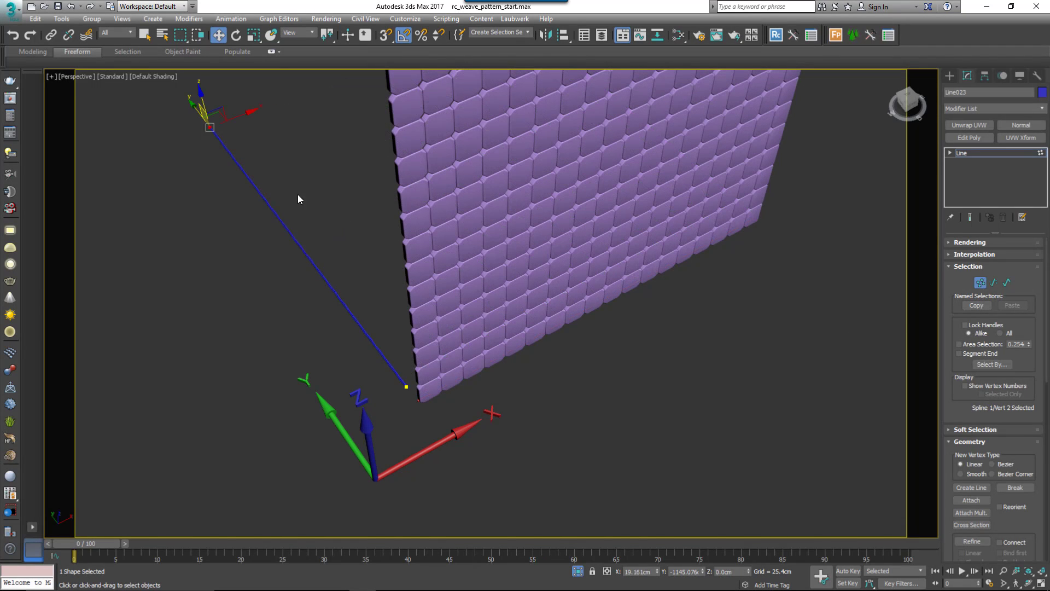
left_click_drag(221, 117, 290, 195)
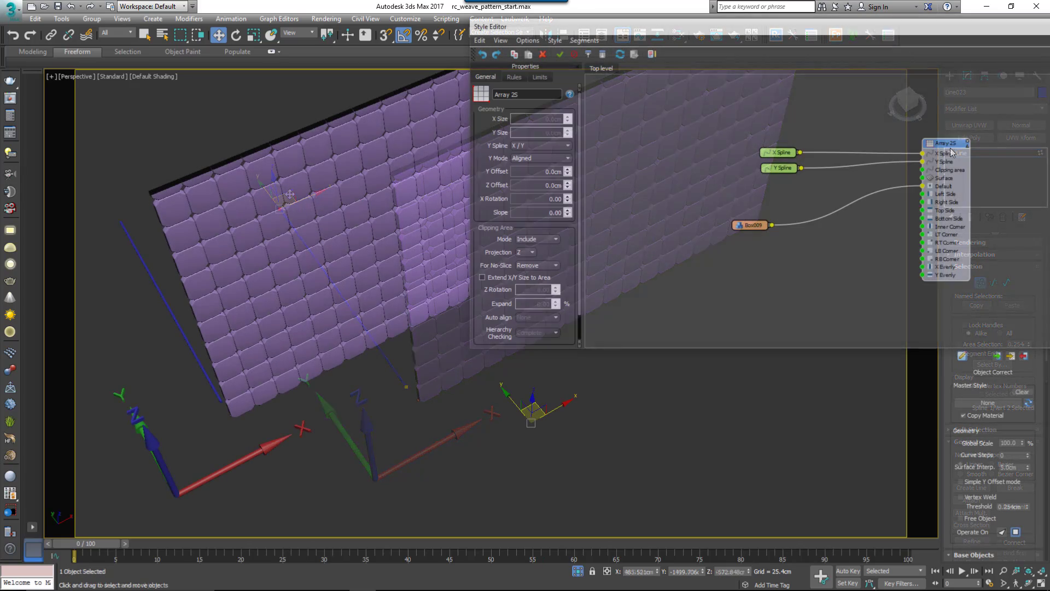
Switch the Array 2S Y Spline orientation to Y / Z, then back to X / Y.
left_click(542, 147)
left_click(570, 154)
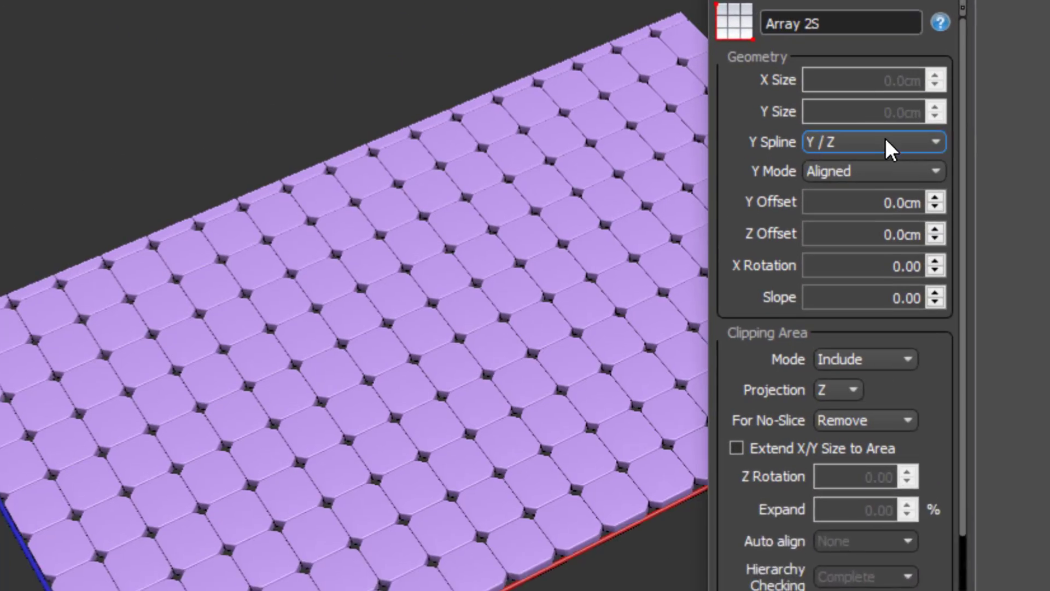
left_click(548, 145)
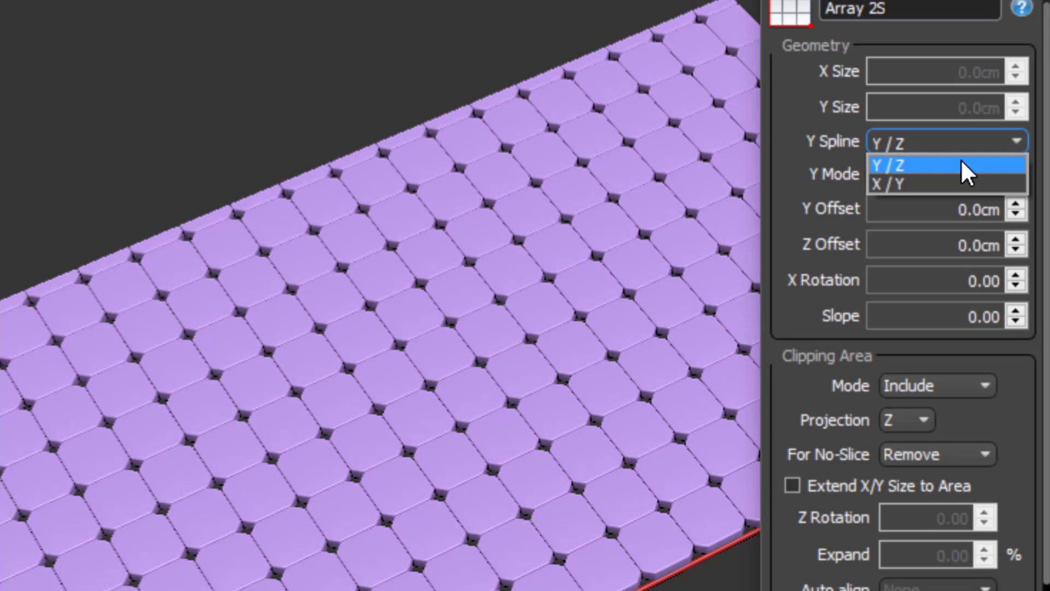
left_click(929, 184)
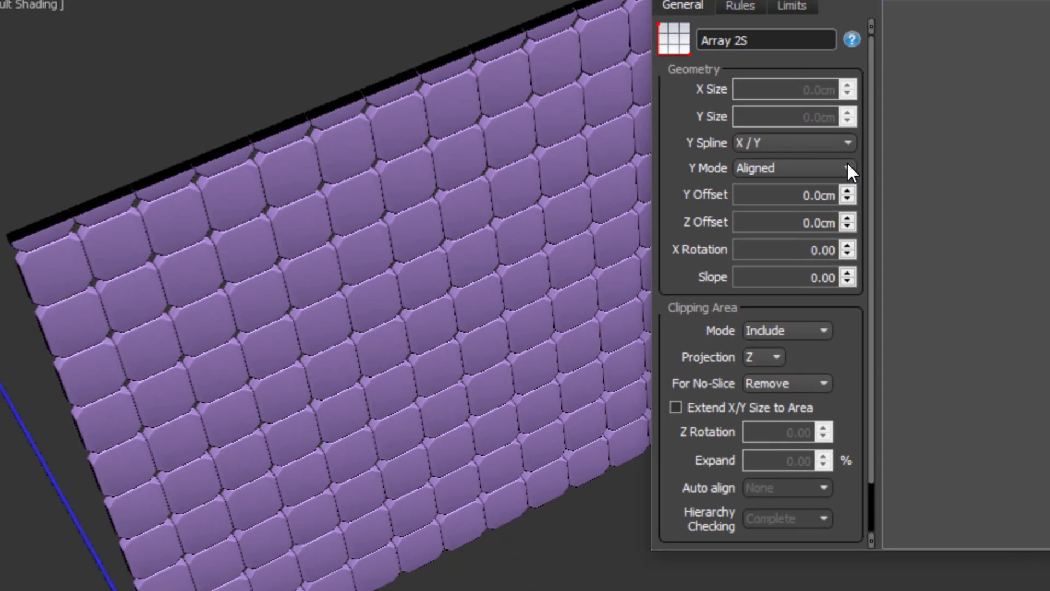
left_click(982, 141)
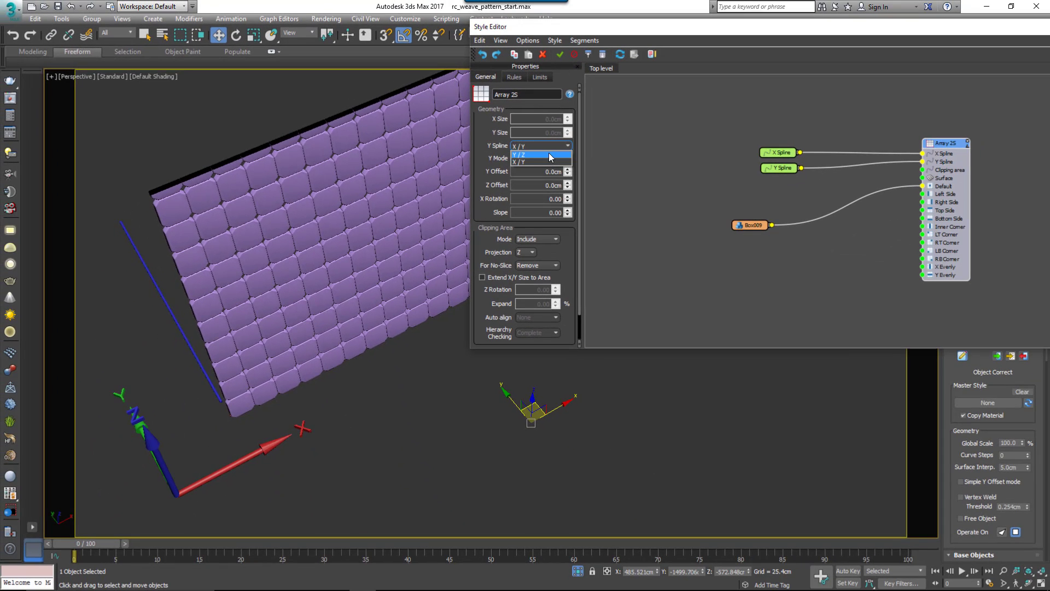
Lay the tile array flat with Y / Z and set Cylinder001's Fixed Size Y to 1.27cm.
left_click(549, 154)
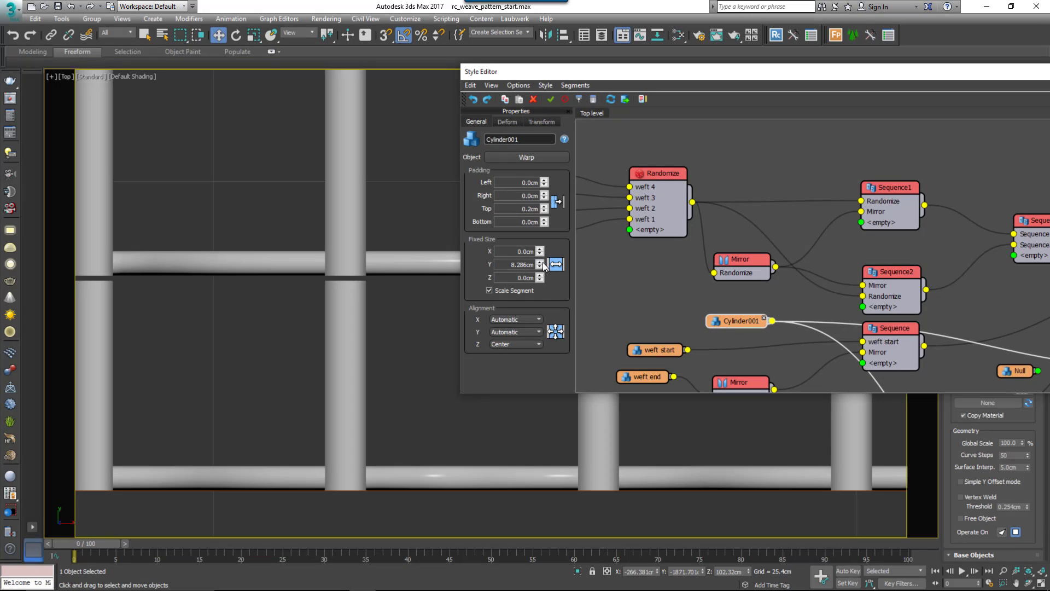
left_click_drag(542, 264, 559, 318)
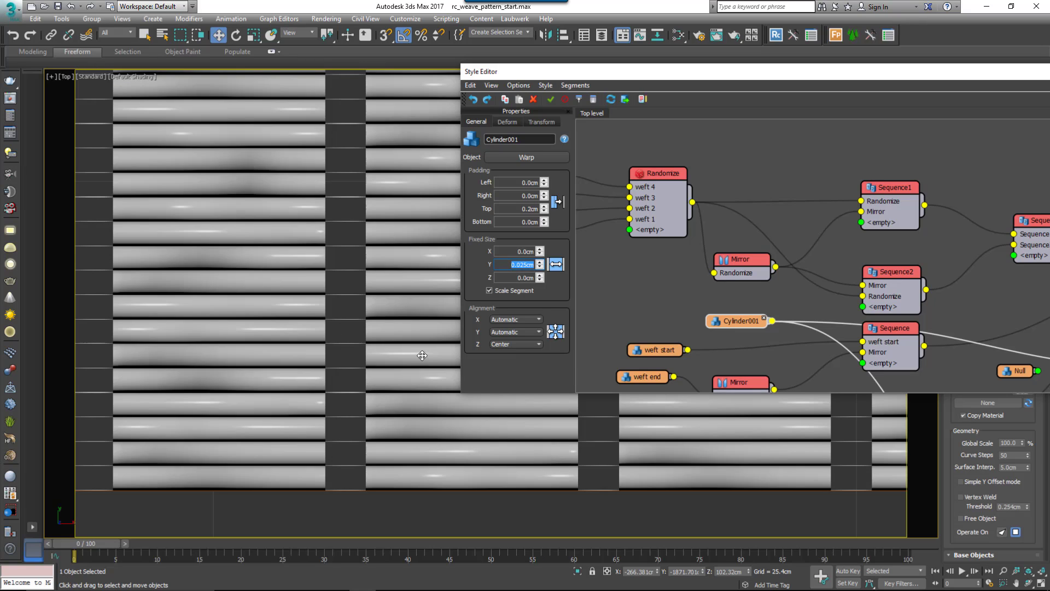
left_click(540, 263)
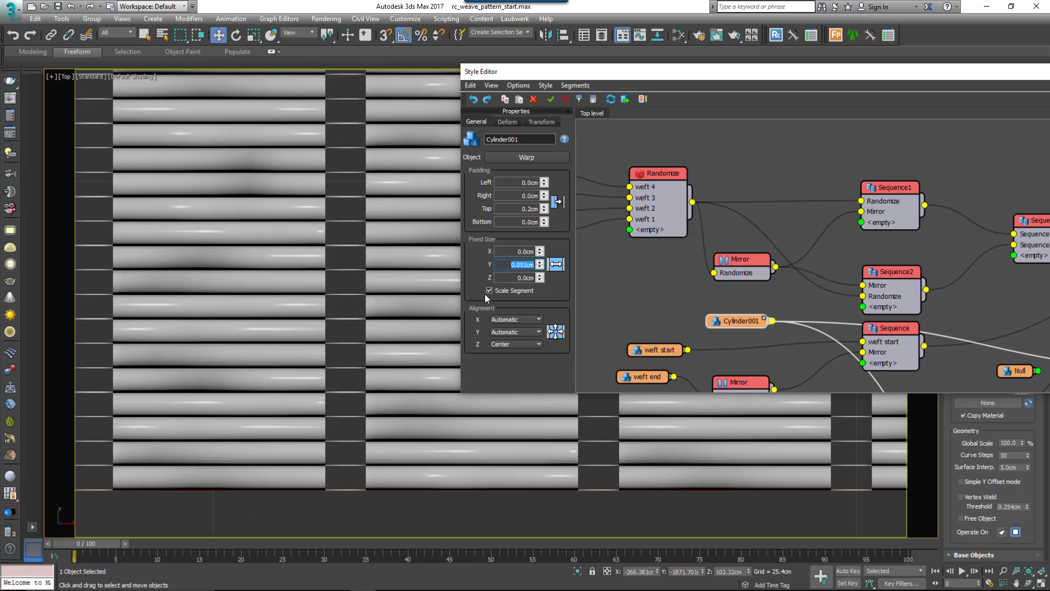
type("1.27")
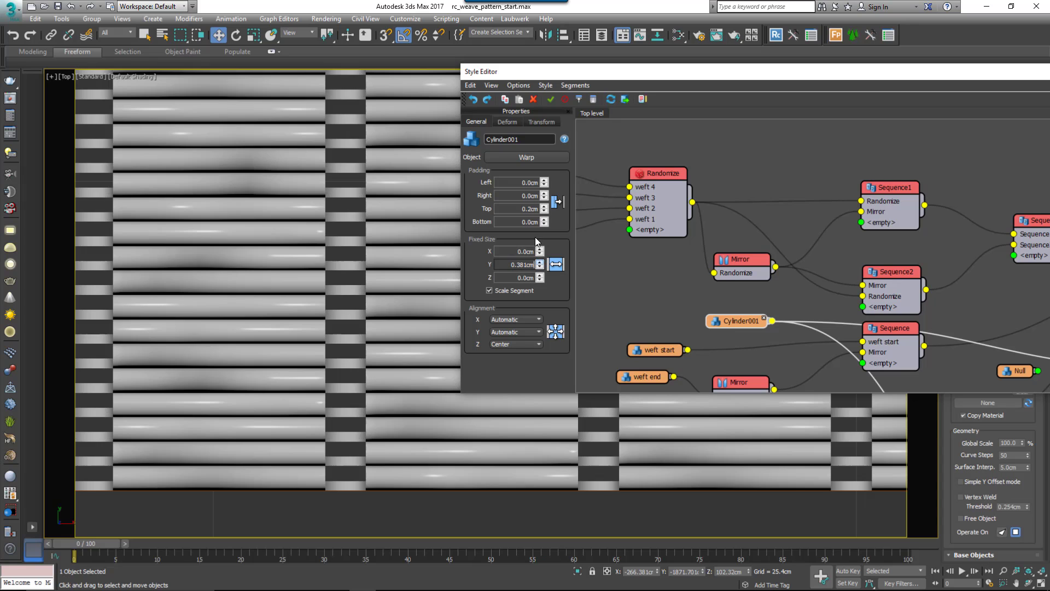
key("Return")
Change the fixed Y size to 1.016cm and create RailClone002 in the Top view.
type("1.016")
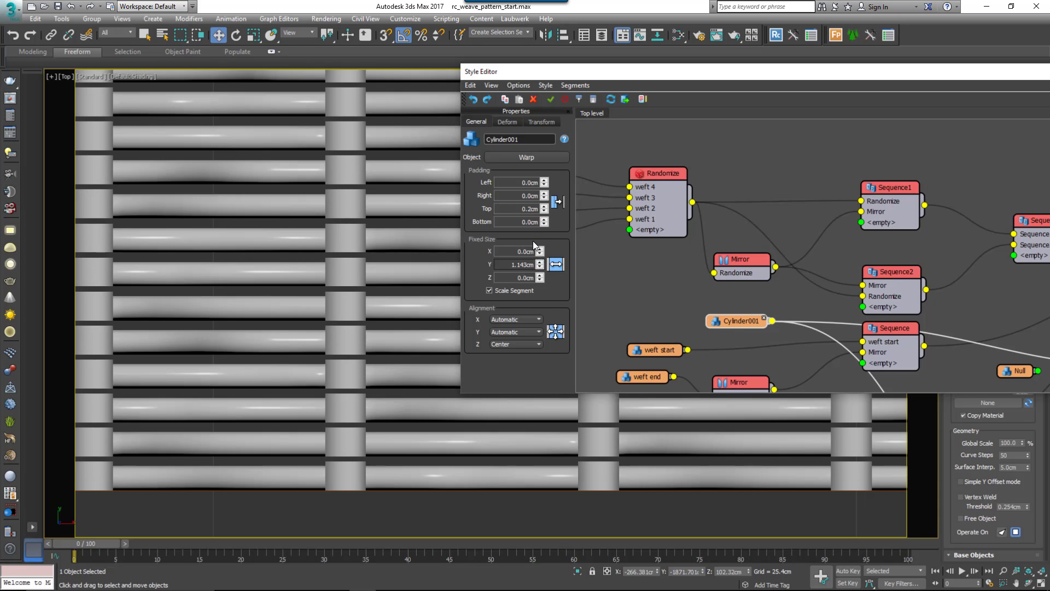
middle_click_drag(377, 412, 257, 355, "alt")
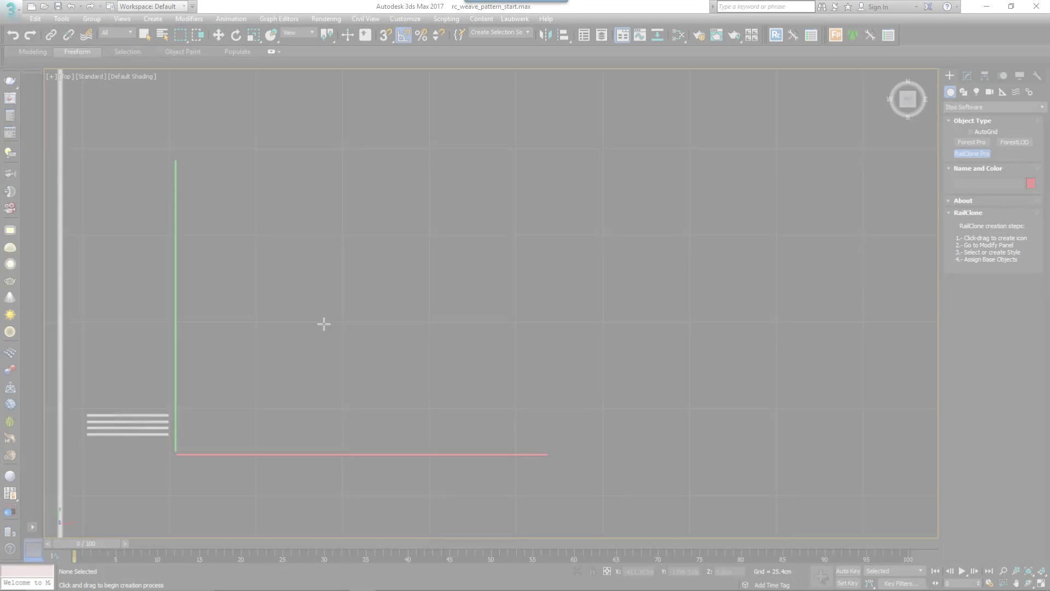
left_click_drag(349, 307, 391, 366)
Open RailClone002's Style Editor, add an Array 2S generator, and enlarge the window.
left_click(967, 76)
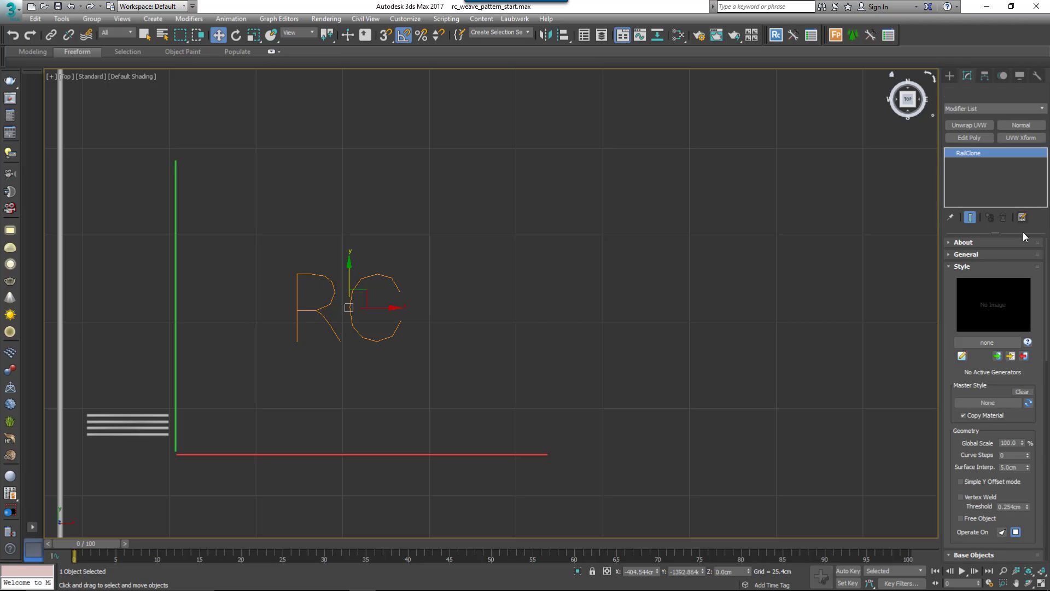
left_click(962, 356)
left_click_drag(822, 173, 645, 247)
left_click_drag(43, 309, 510, 309)
left_click_drag(897, 326, 1048, 326)
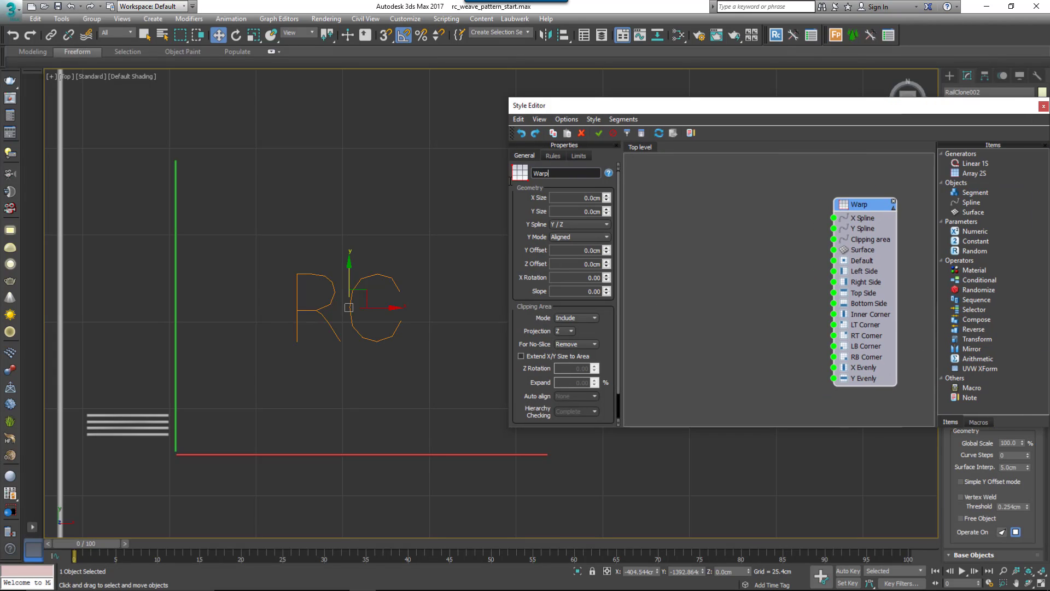
Add spline nodes using the red line as X Spline and the green line as Y Spline.
left_click_drag(971, 202, 834, 218)
left_click_drag(731, 230, 734, 221)
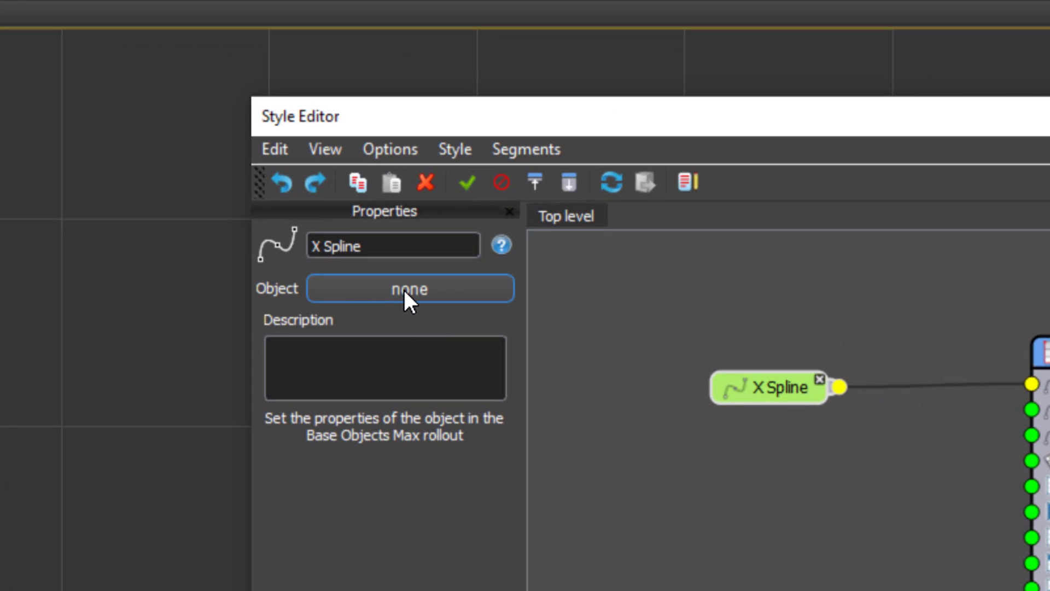
left_click(406, 290)
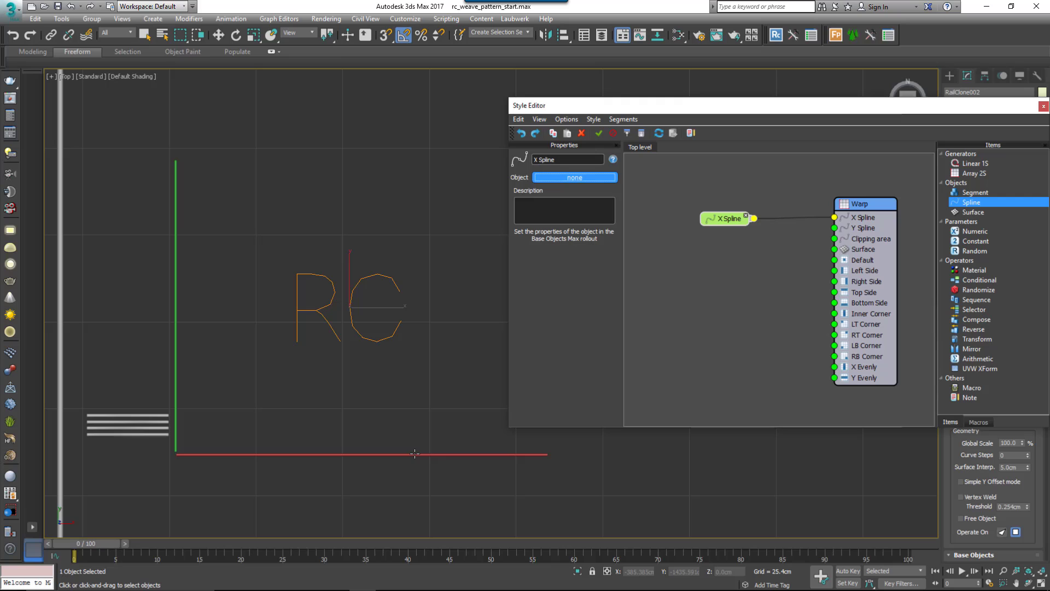
left_click(422, 453)
left_click_drag(727, 221, 723, 219)
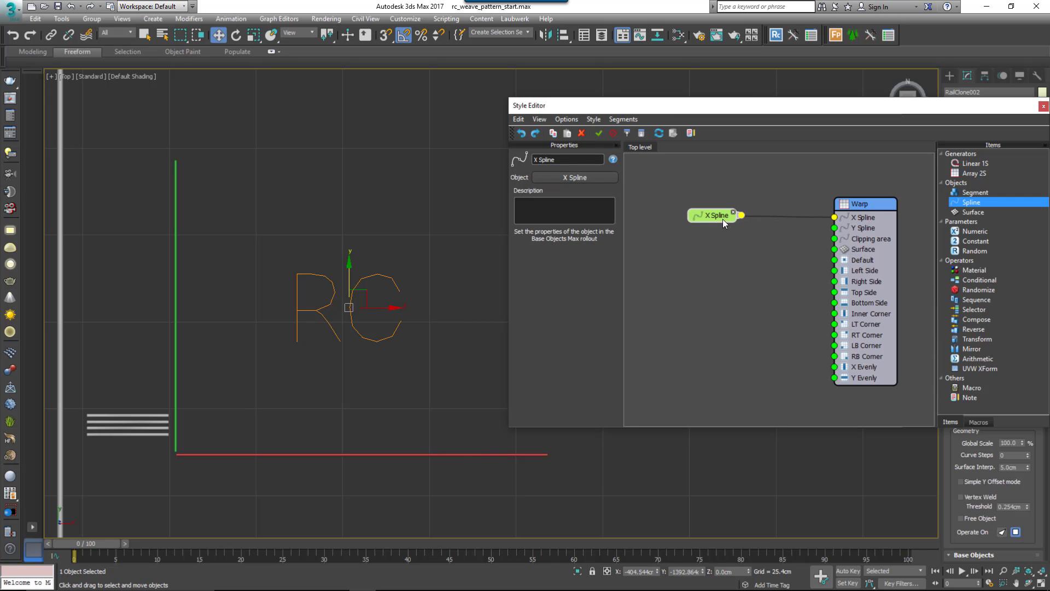
left_click_drag(990, 200, 834, 227)
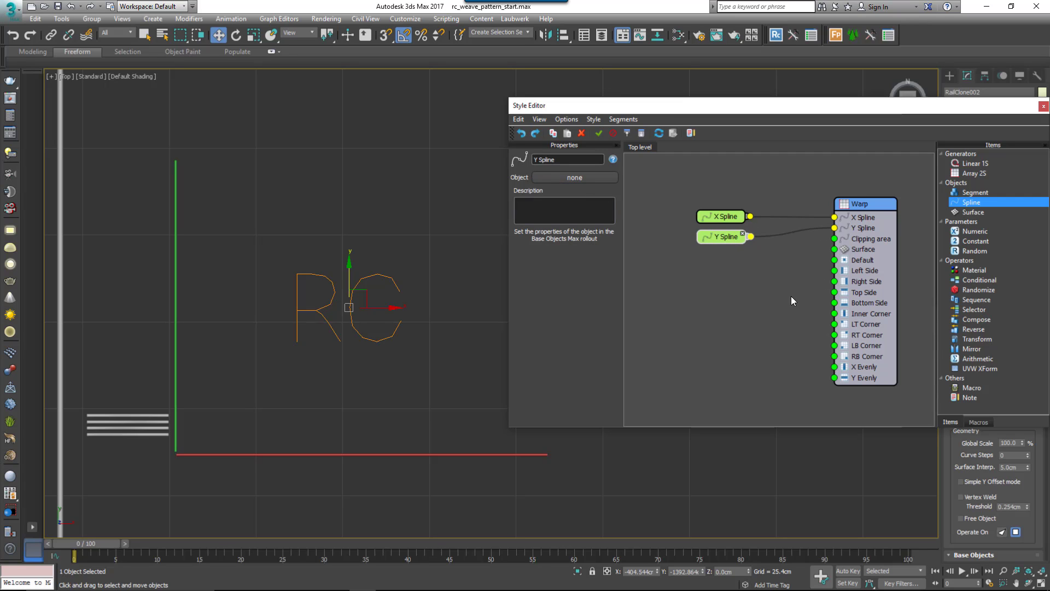
left_click(575, 177)
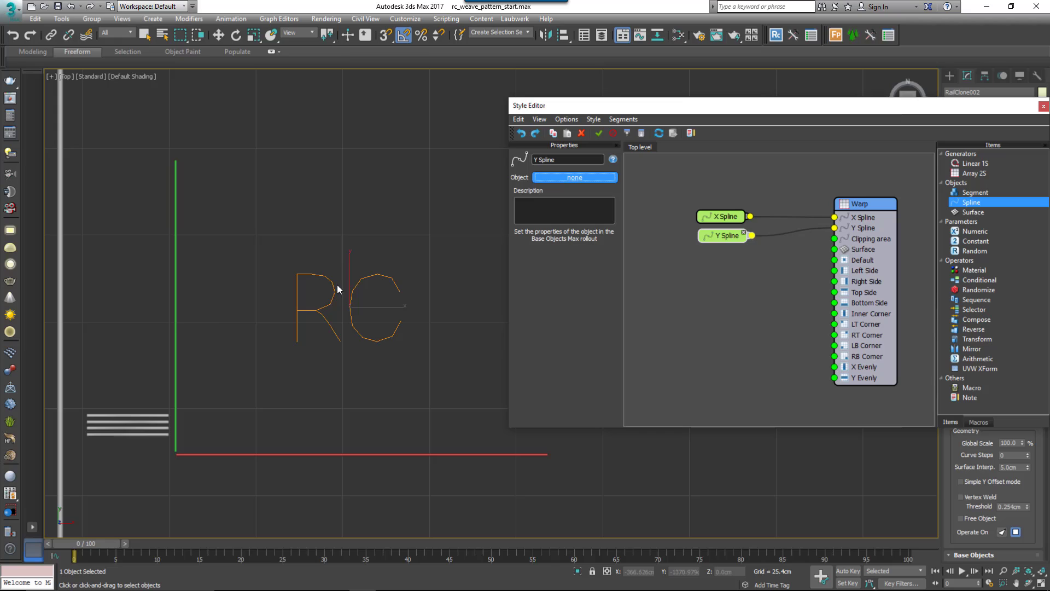
left_click(175, 328)
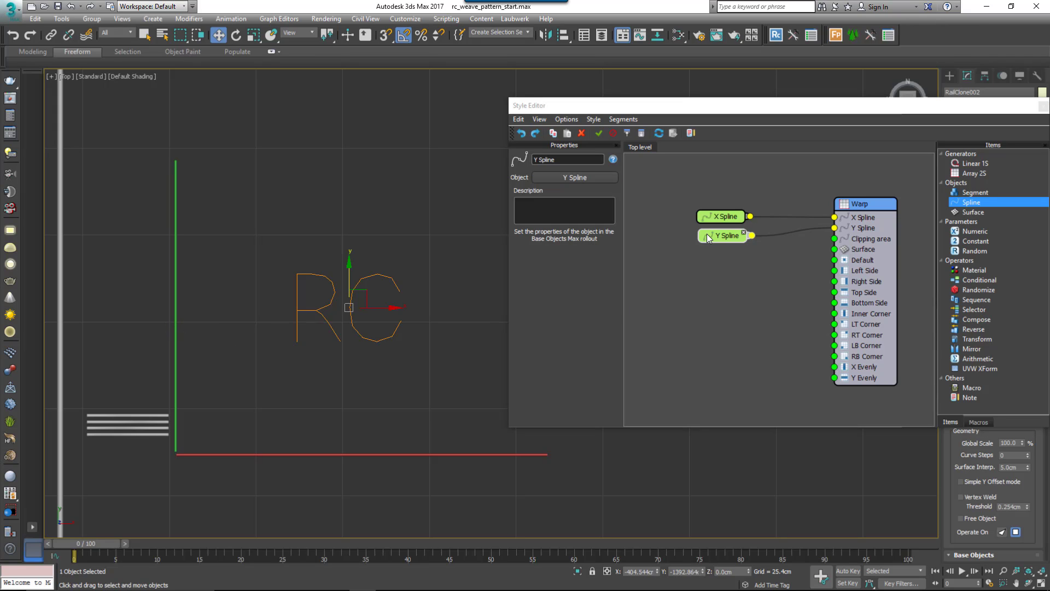
Add a Warp segment node from the Warp line object and wire it to X Evenly.
left_click_drag(974, 193, 728, 264)
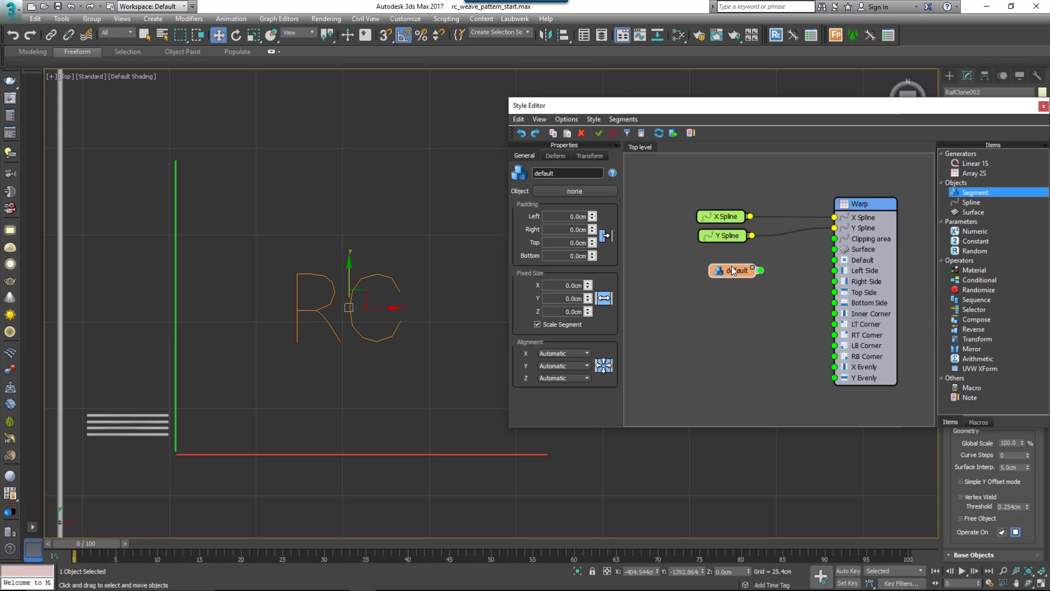
left_click(579, 194)
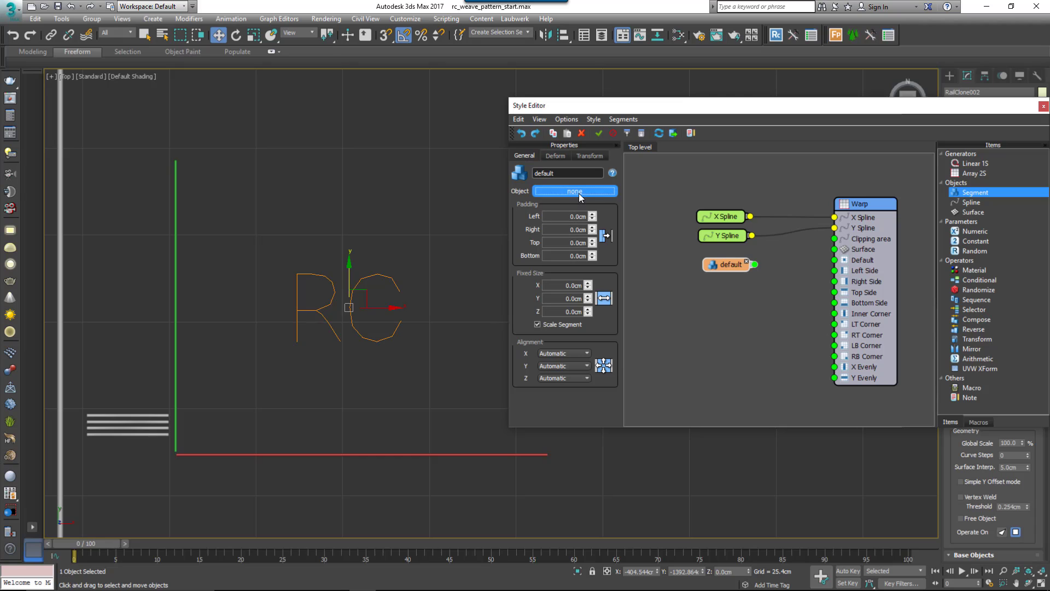
scroll(303, 350, "down", 3)
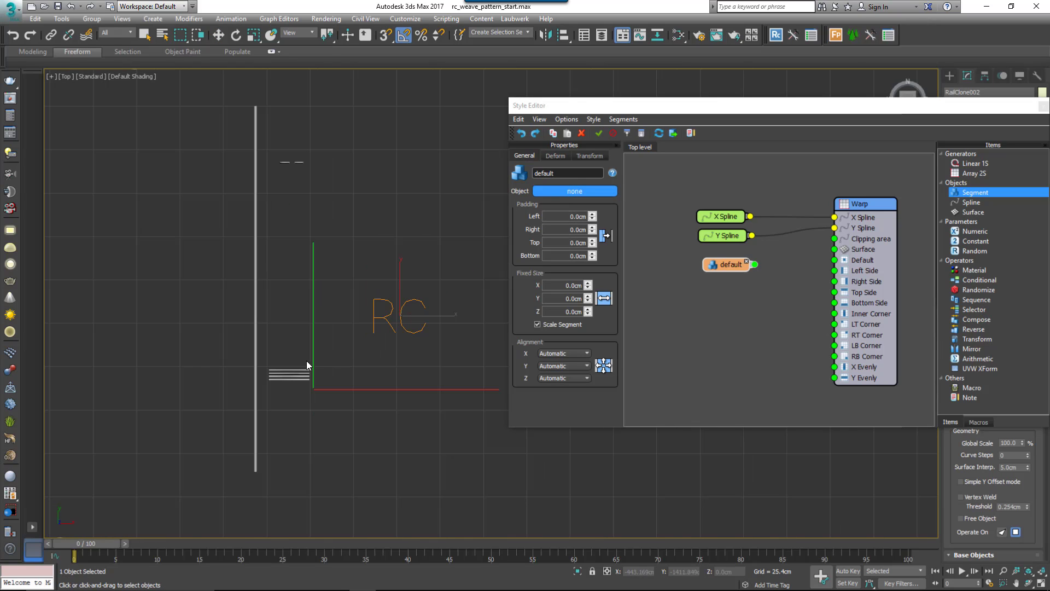
left_click(255, 341)
scroll(382, 344, "up", 5)
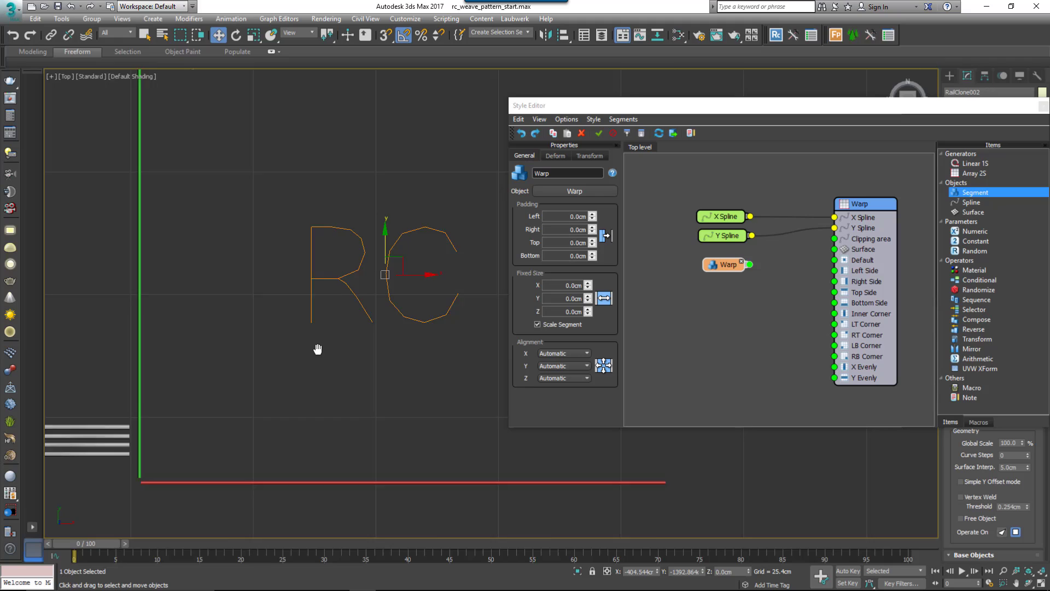
left_click_drag(749, 265, 835, 367)
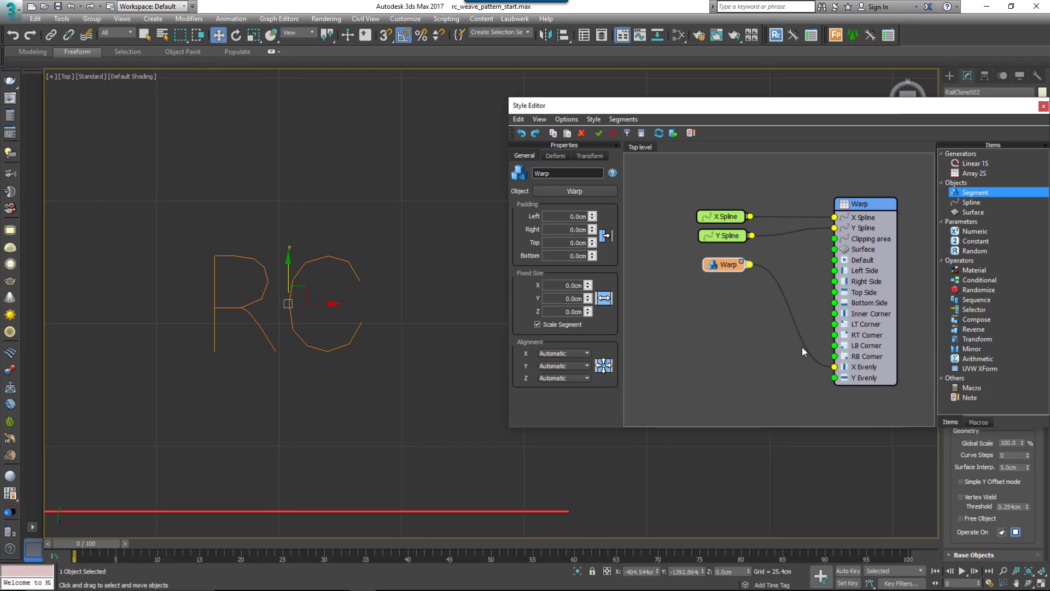
left_click_drag(720, 269, 711, 363)
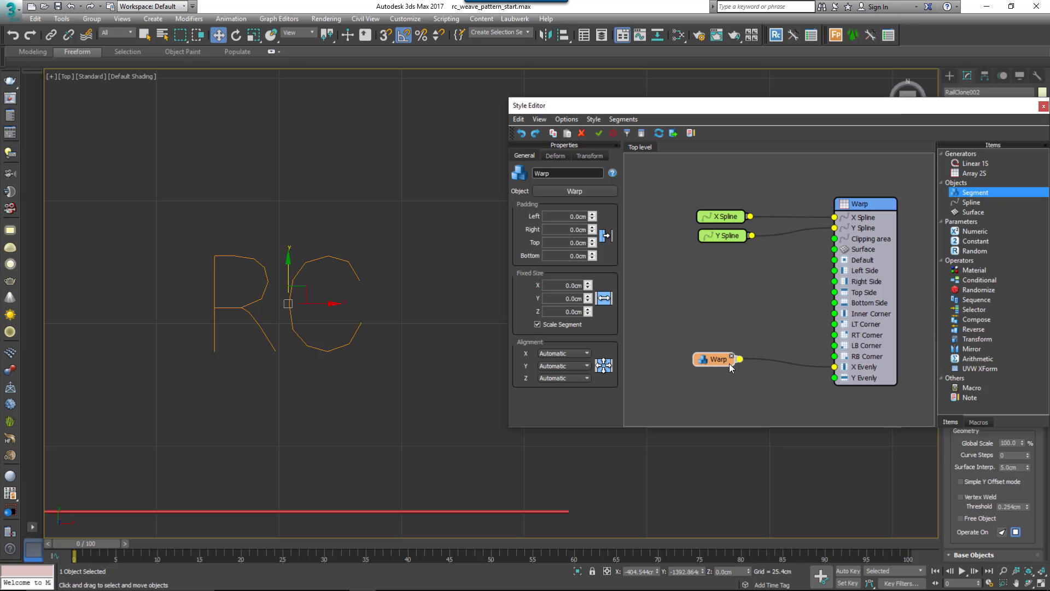
Lower the generator's X Evenly Distance to 20 cm in Rules.
left_click(869, 214)
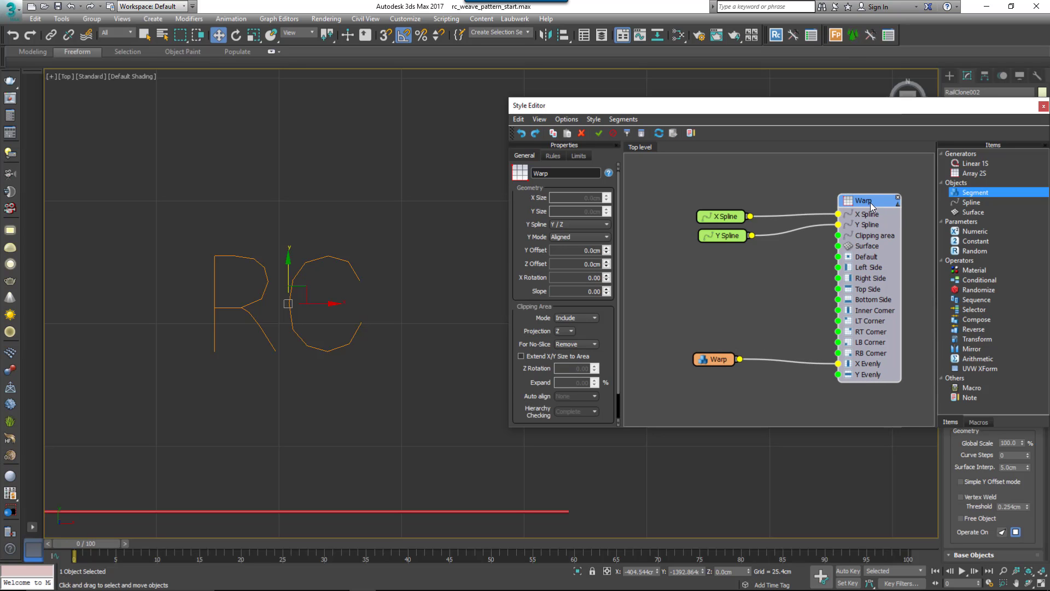
left_click(554, 156)
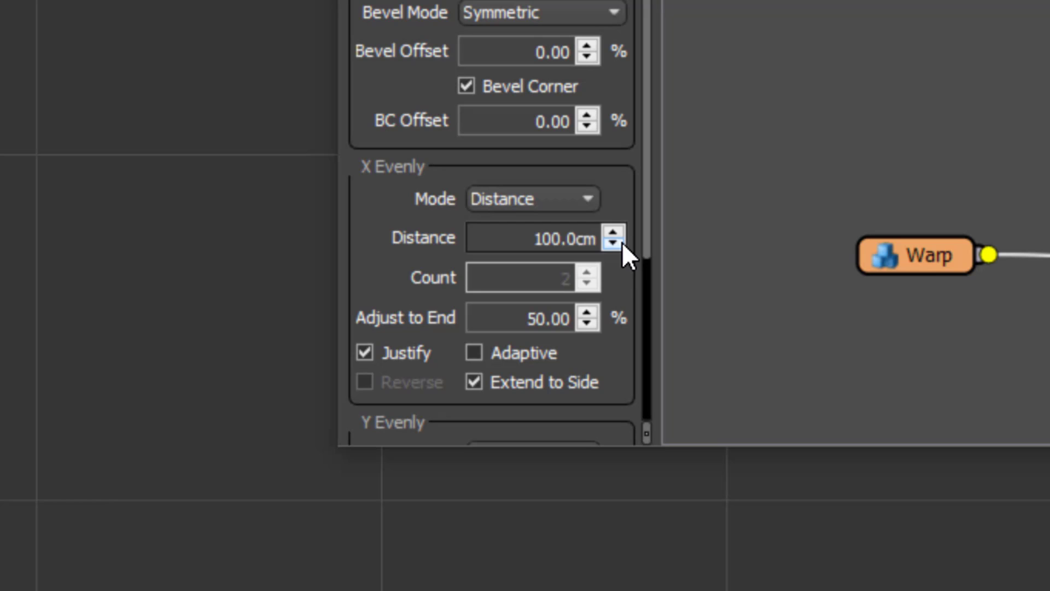
left_click_drag(621, 241, 612, 398)
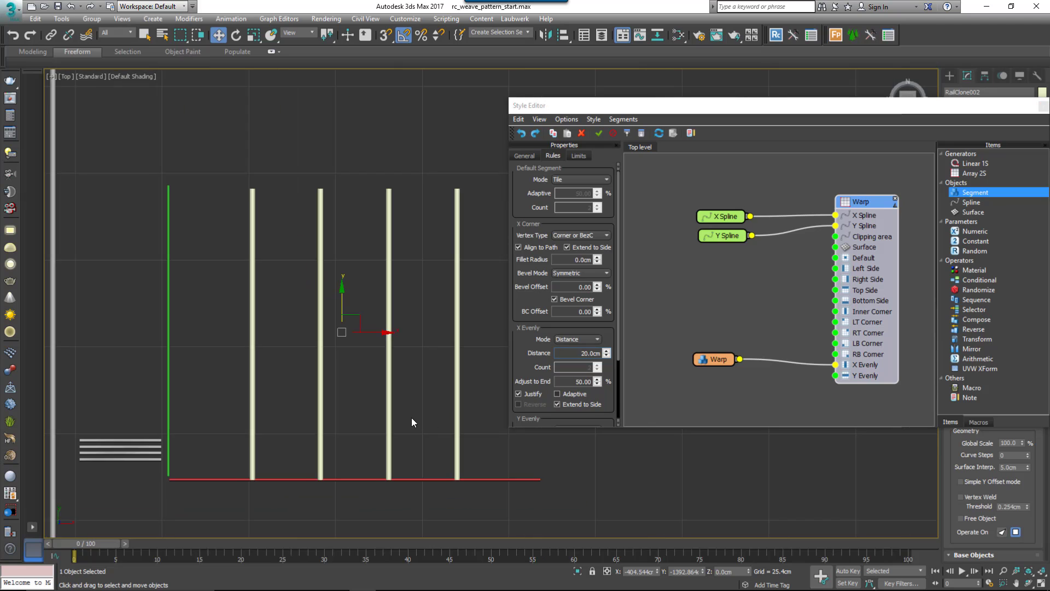
middle_click_drag(411, 422, 359, 421)
middle_click_drag(795, 369, 814, 308)
Export the generator's X Evenly Distance parameter.
left_click_drag(880, 179, 874, 167)
right_click(873, 167)
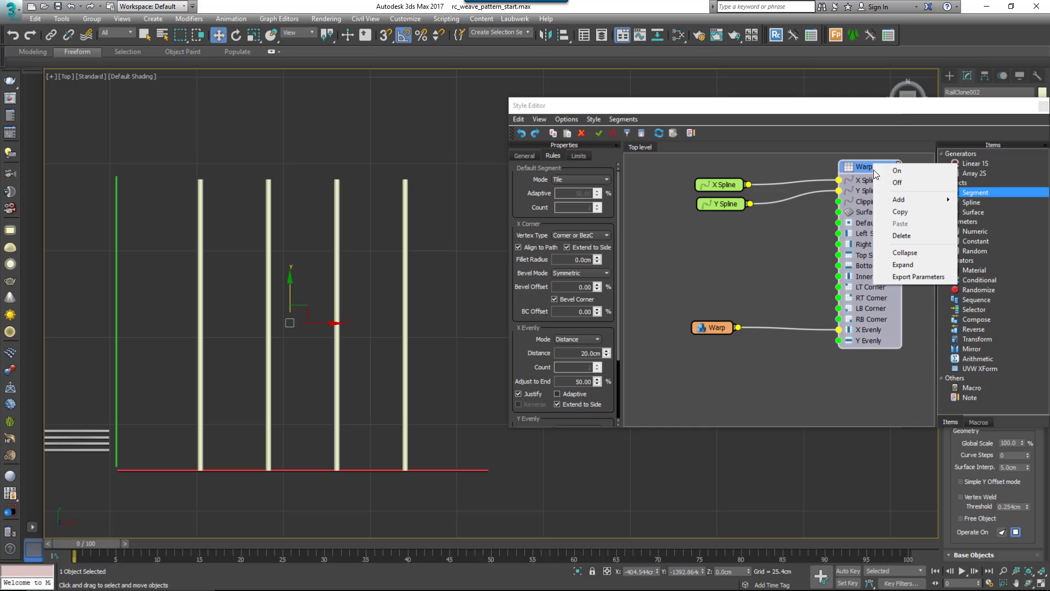
left_click(910, 277)
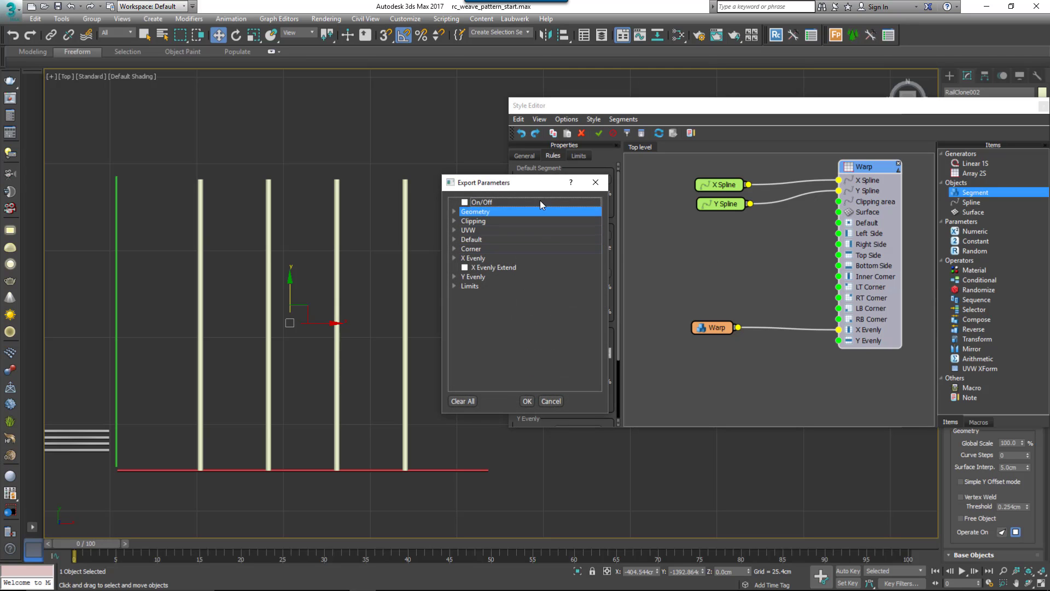
left_click_drag(525, 184, 779, 187)
left_click(709, 261)
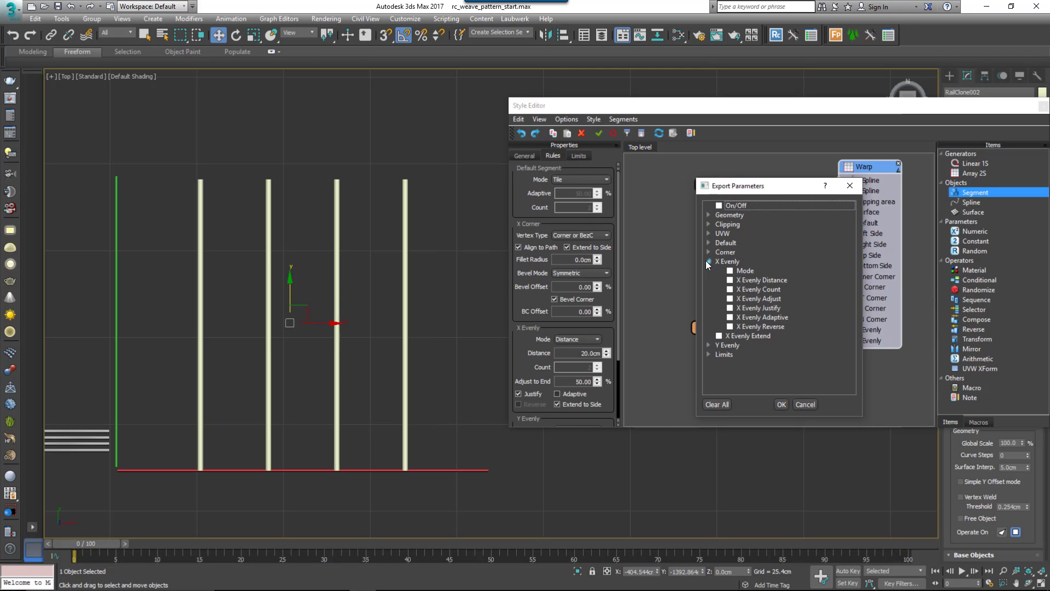
left_click(729, 280)
left_click(730, 280)
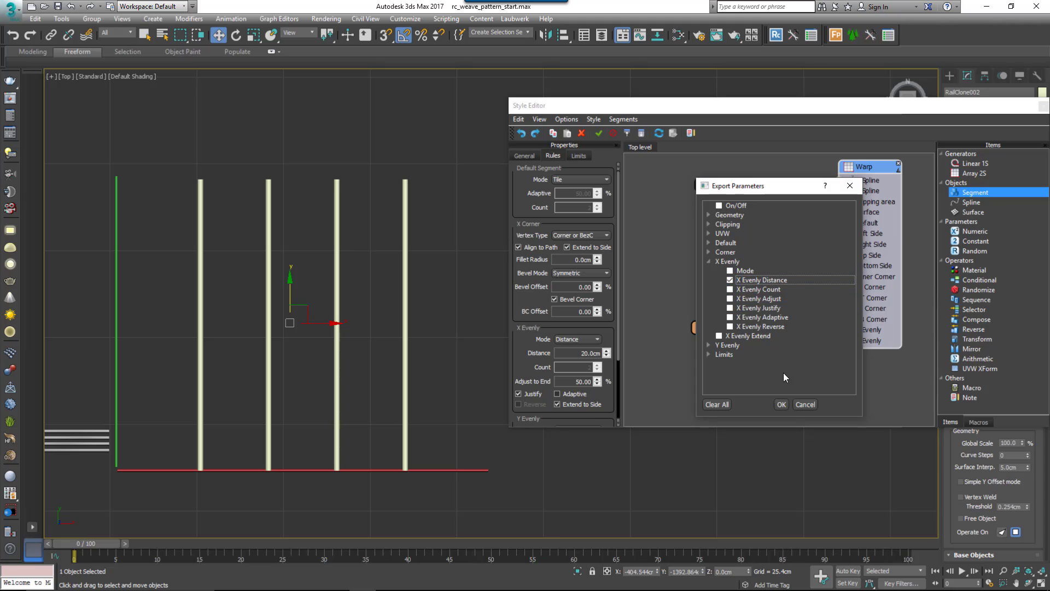
left_click(782, 404)
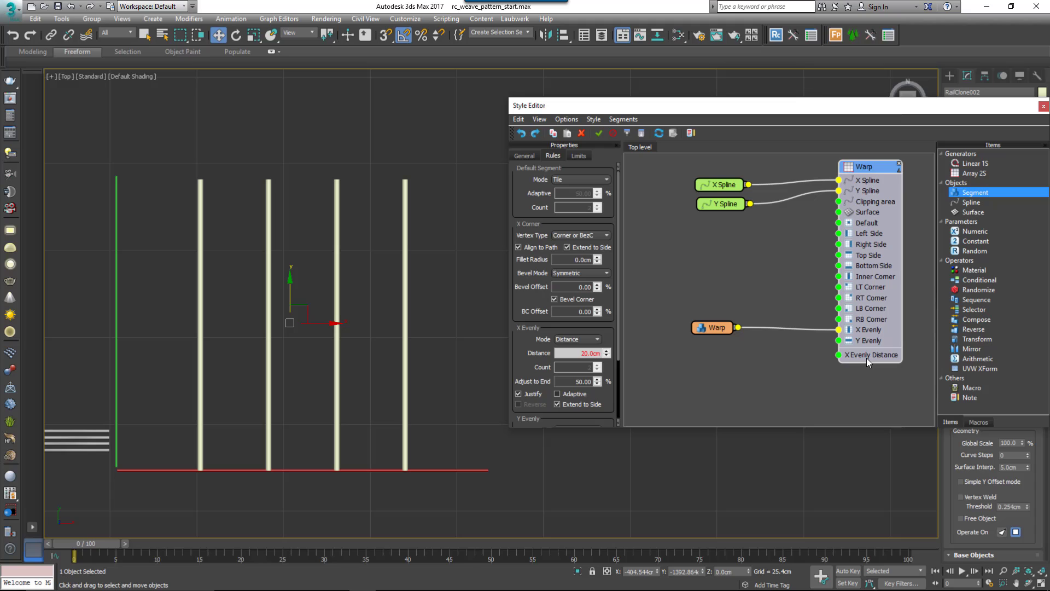
Connect a Numeric node using Scene Units to X Evenly Distance and rename it Warp Distance.
left_click_drag(976, 231, 783, 374)
left_click_drag(842, 353, 839, 356)
left_click(574, 178)
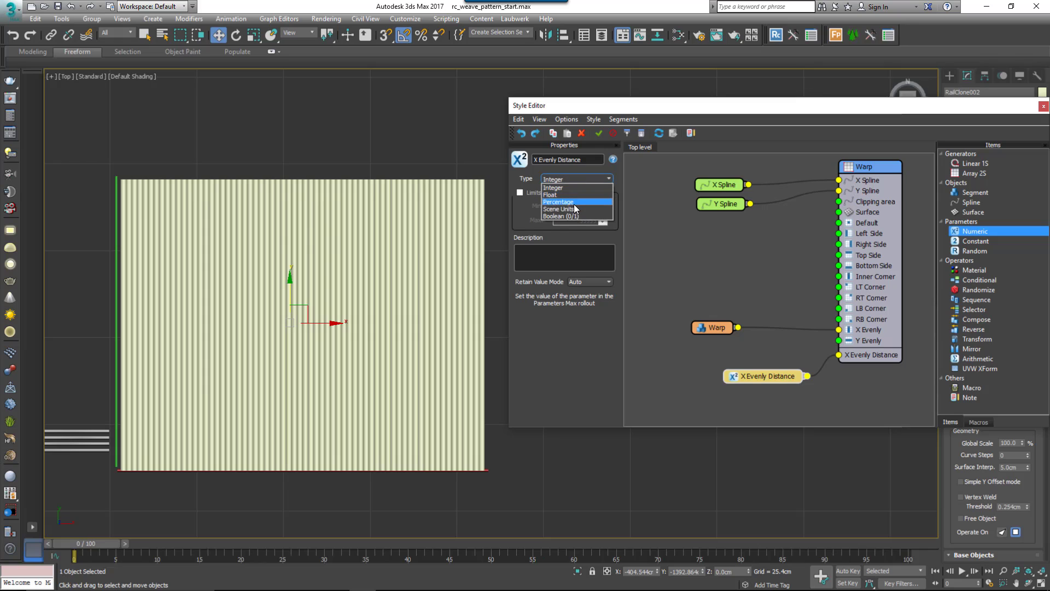
left_click(575, 205)
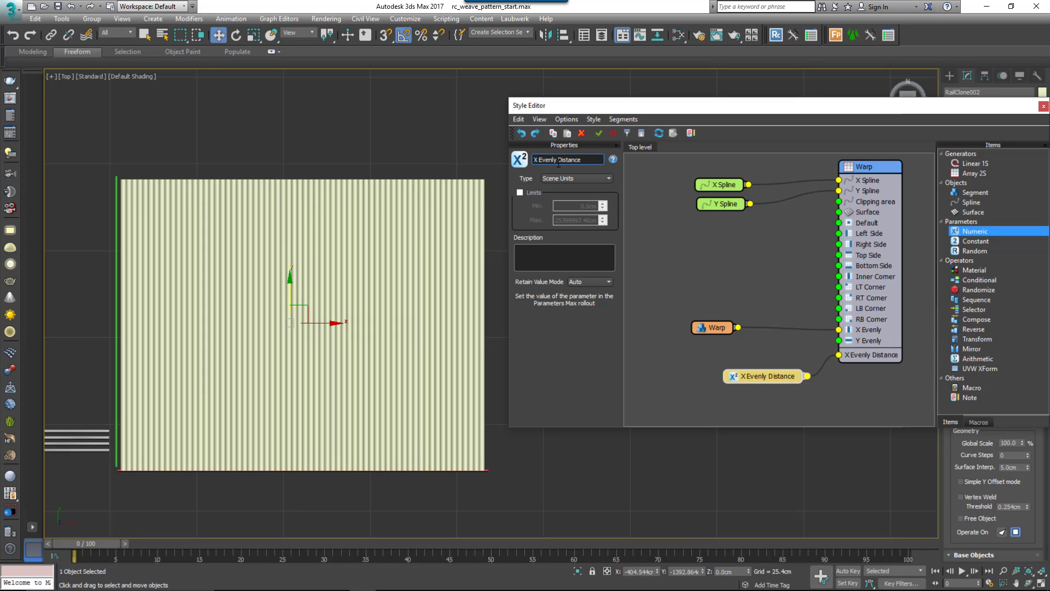
left_click_drag(558, 163, 526, 163)
type("Warp")
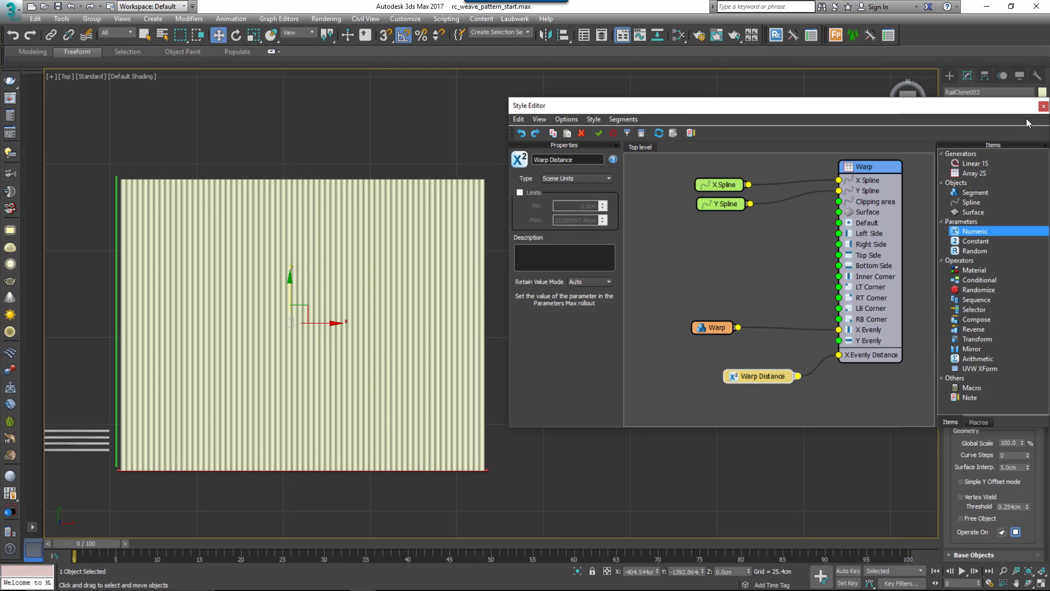
Close the Style Editor and set the Warp Distance value to 10 cm.
left_click(1043, 106)
left_click(960, 266)
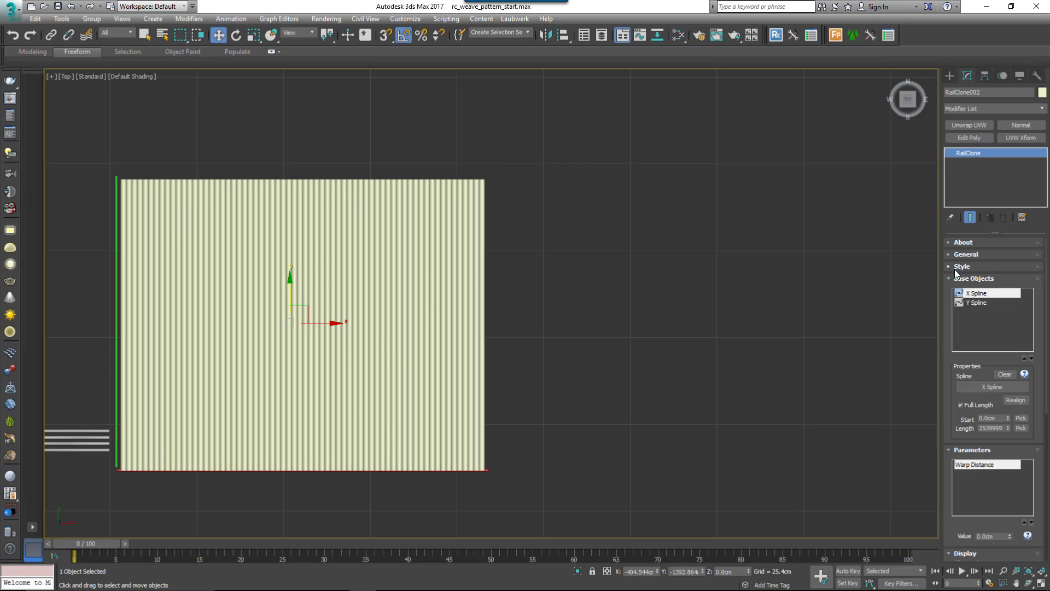
left_click(976, 279)
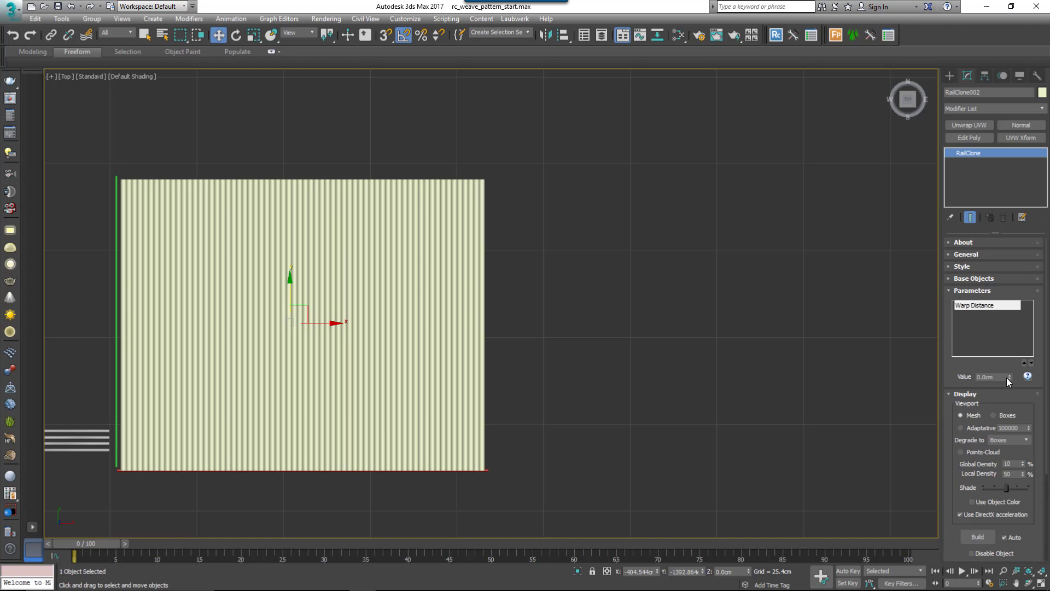
left_click_drag(1009, 377, 1007, 287)
left_click_drag(999, 379, 976, 379)
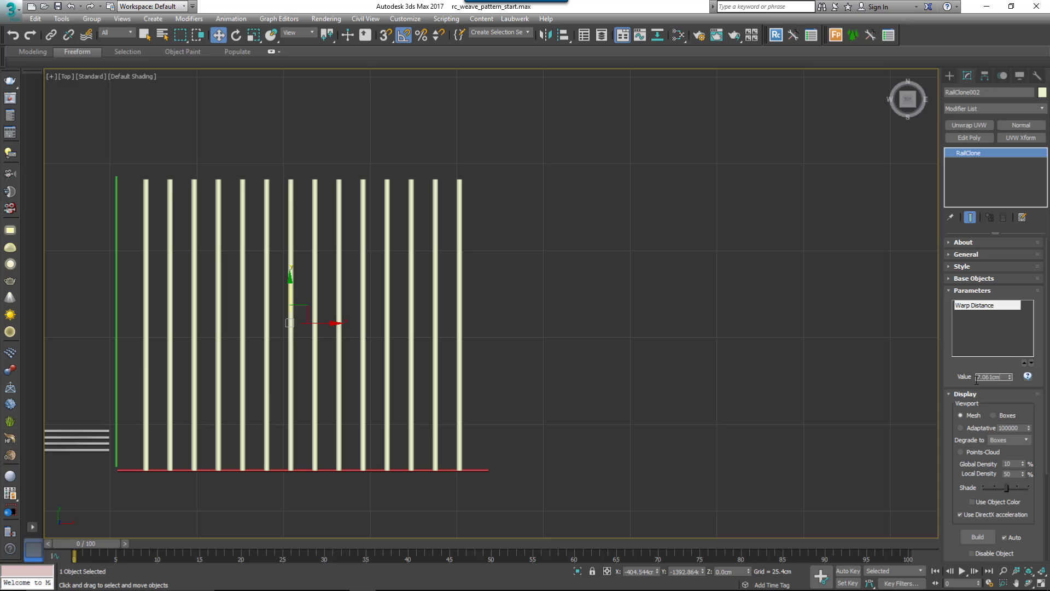
type("10")
key("Return")
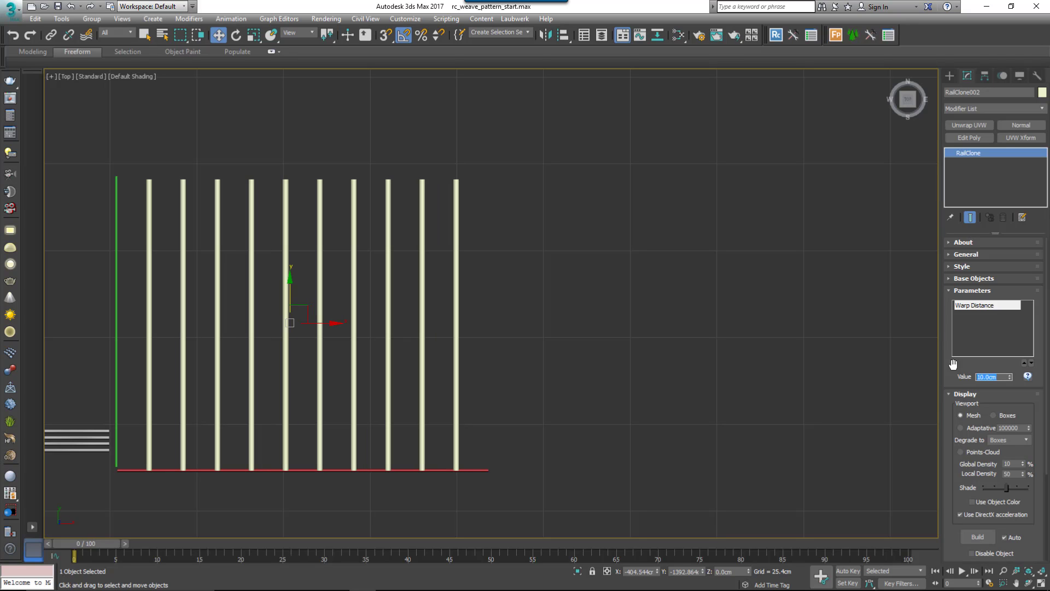
left_click(961, 290)
left_click(967, 266)
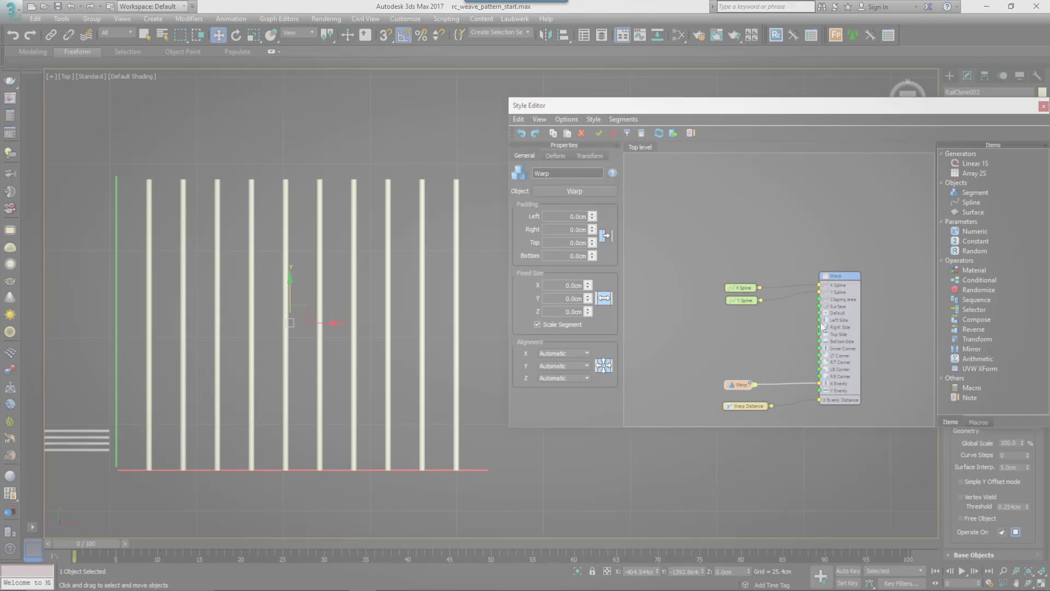
Copy the Warp generator and paste a duplicate beside the original.
left_click(837, 276)
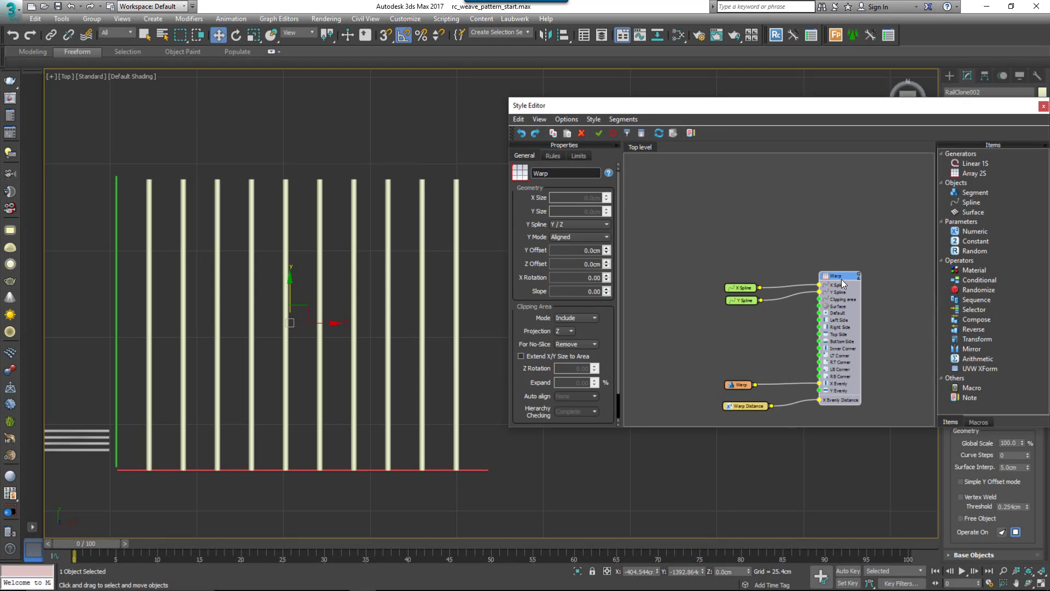
right_click(841, 279)
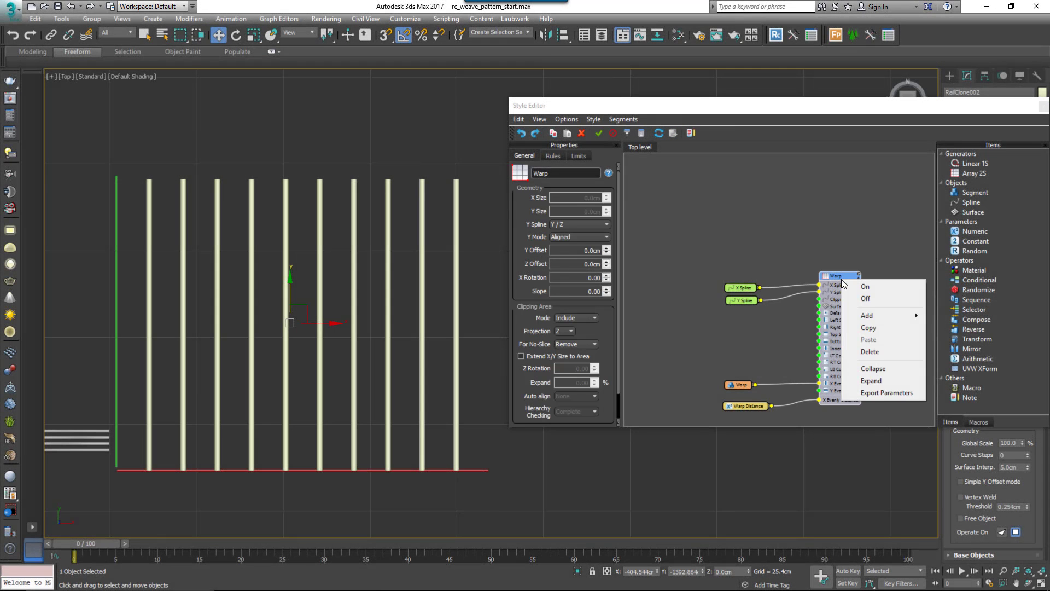
left_click(876, 328)
left_click(763, 204)
right_click(764, 209)
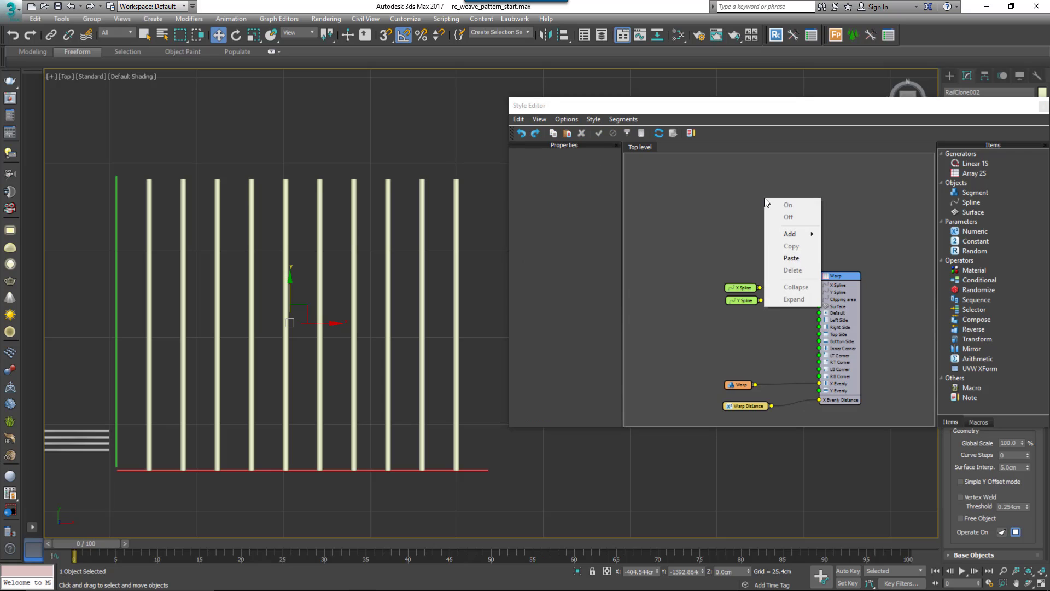
left_click(802, 256)
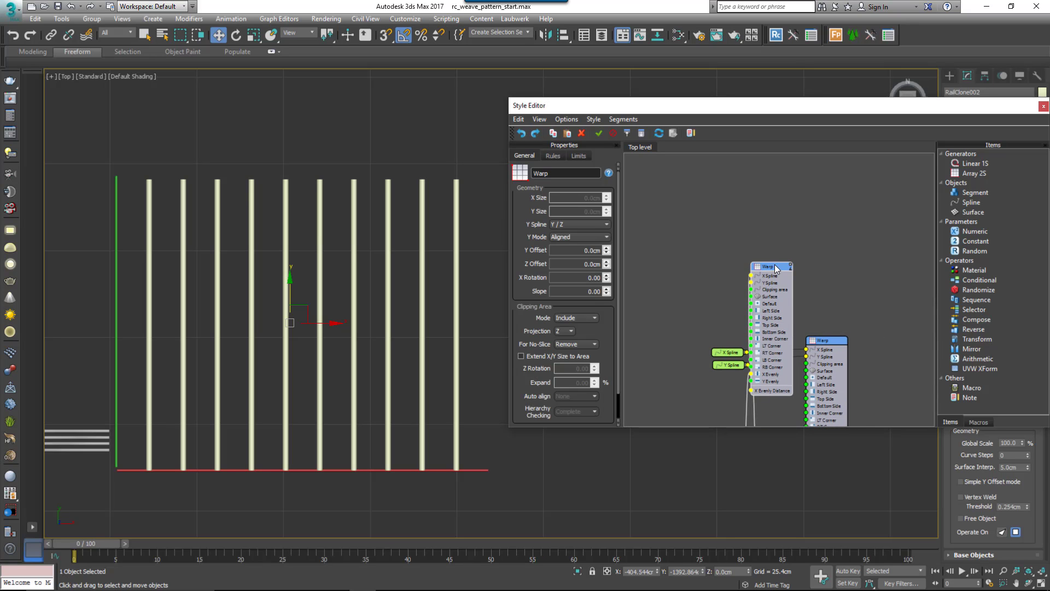
left_click_drag(774, 266, 829, 197)
Rename the duplicate generator WEFT and arrange the shared spline nodes between the generators.
left_click_drag(574, 173, 510, 172)
type("WEFT")
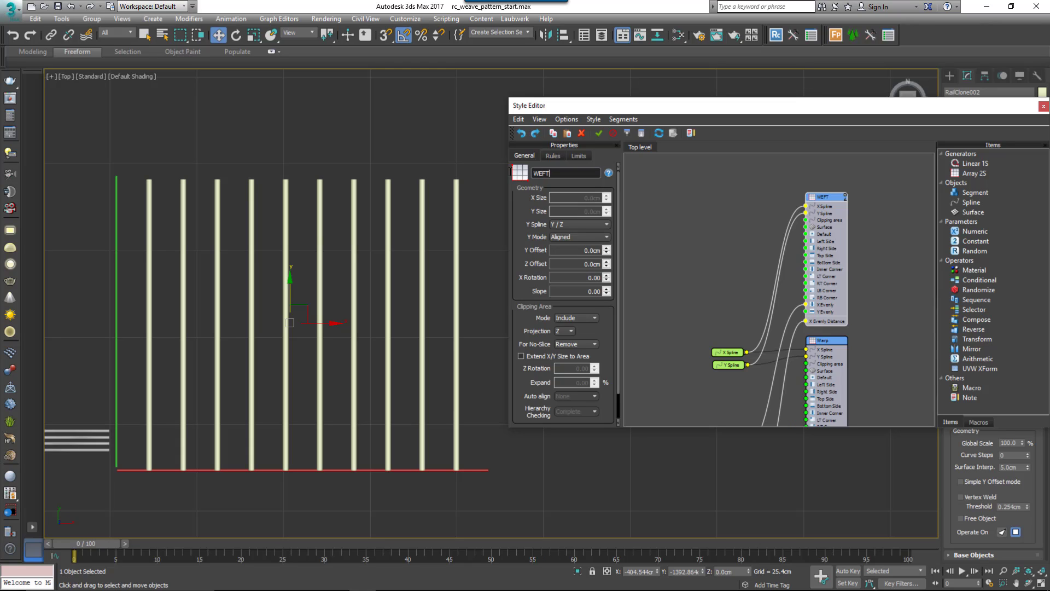
left_click(715, 235)
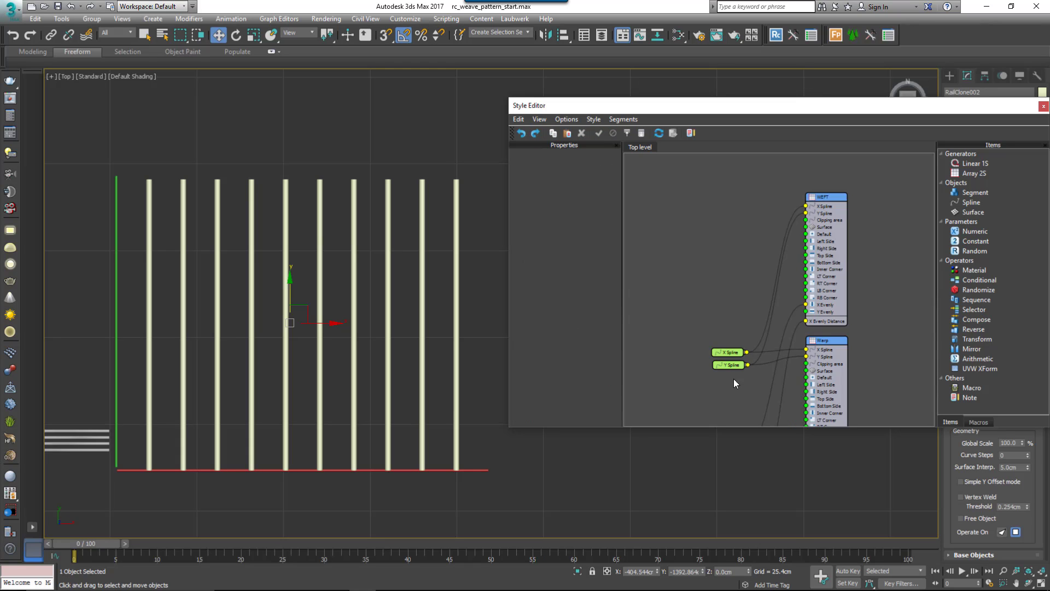
left_click_drag(733, 379, 720, 326)
scroll(739, 280, "down", 2)
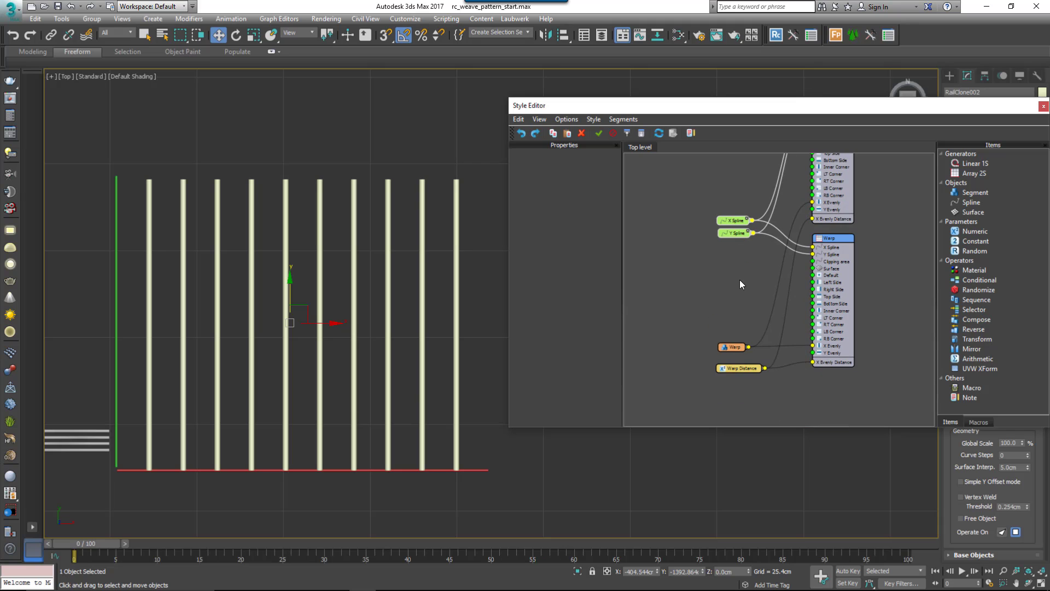
left_click(736, 369)
scroll(727, 317, "up", 4)
Set WEFT's Rules > Default Segment Mode to Scale.
left_click(829, 196)
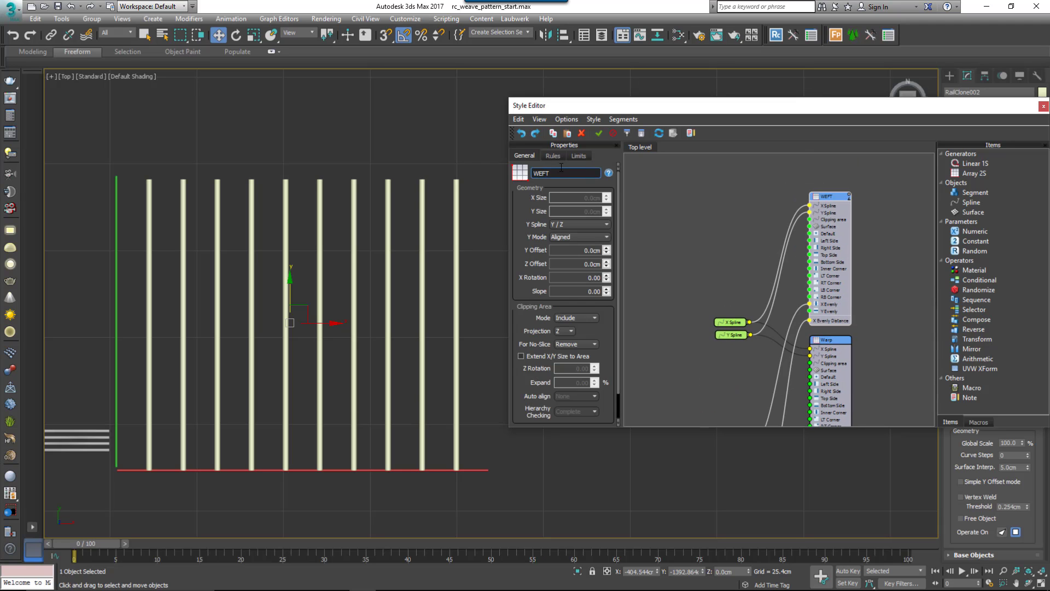
left_click(551, 156)
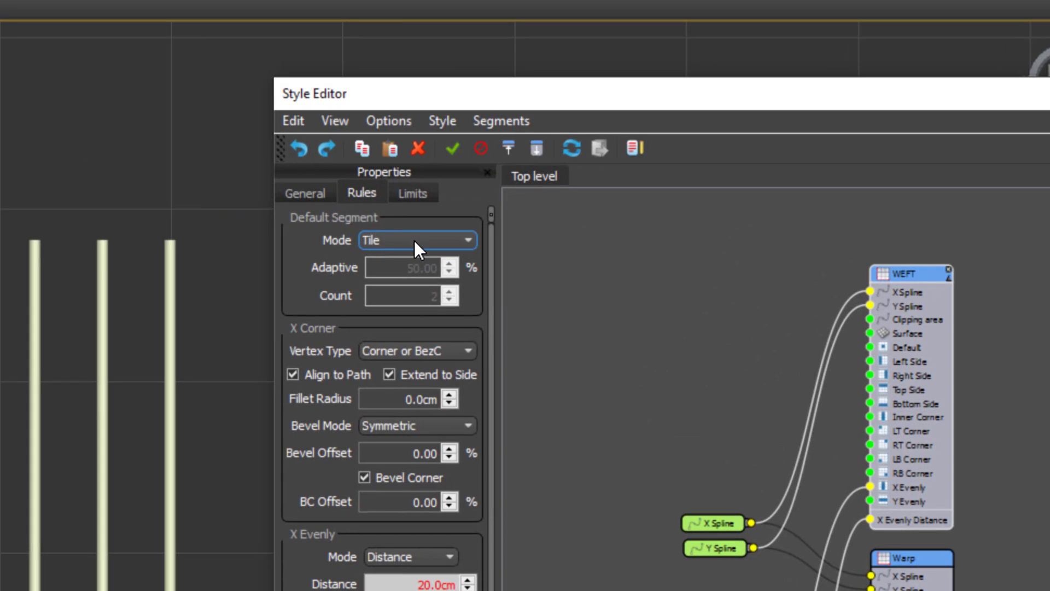
left_click(580, 180)
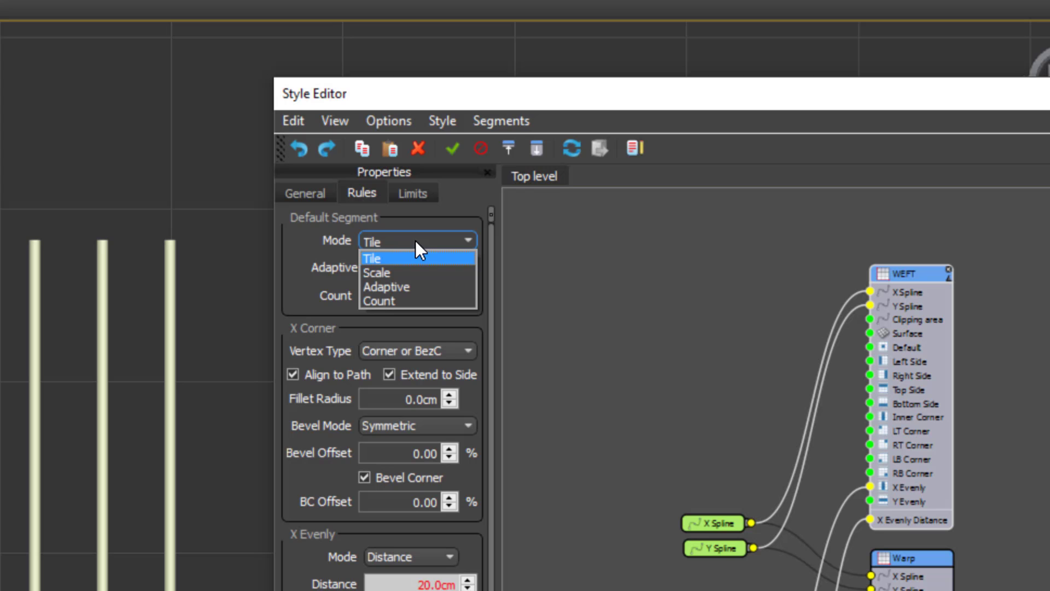
left_click(415, 272)
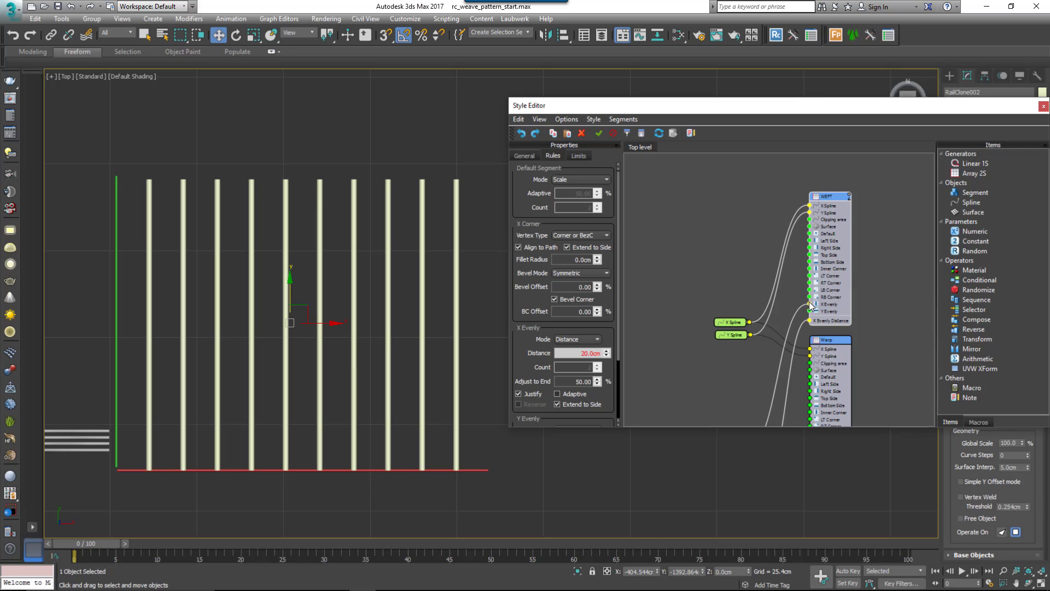
Rearrange the graph nodes and add a new empty segment node.
middle_click_drag(810, 306, 792, 213)
left_click_drag(704, 360, 723, 279)
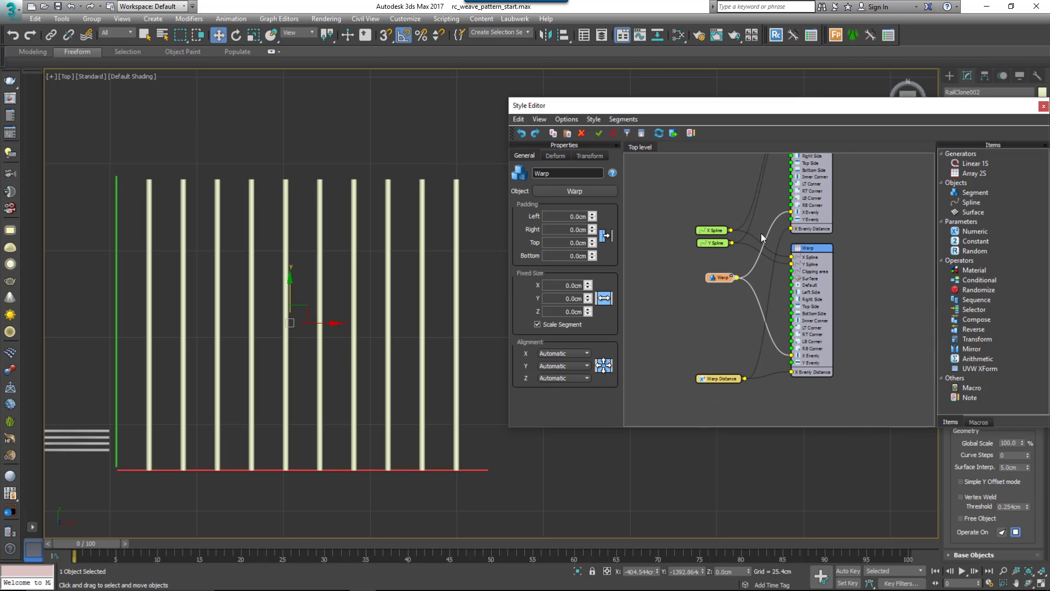
middle_click_drag(753, 266, 768, 348)
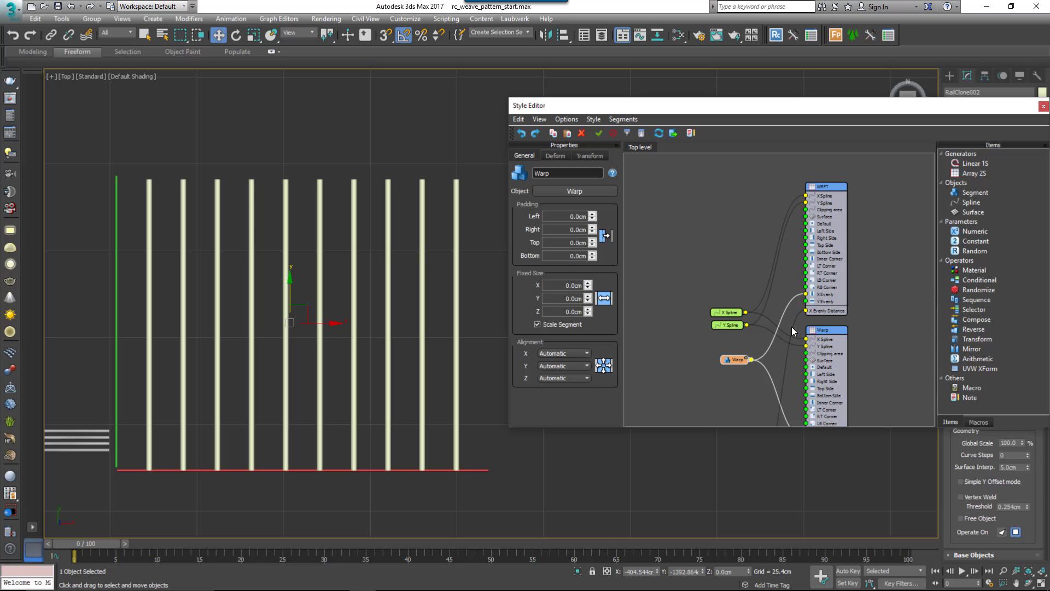
left_click_drag(975, 192, 672, 353)
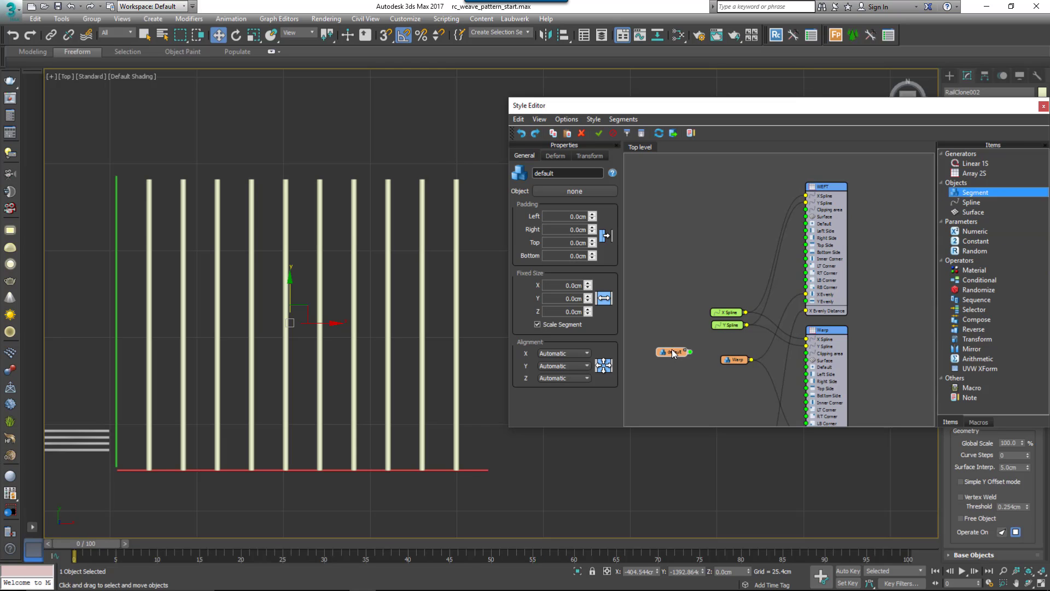
Rename the new empty segment 'Null', wire it to WEFT's X Evenly input, and move Warp lower.
left_click_drag(560, 175, 533, 175)
type("Null")
left_click(686, 352)
left_click_drag(661, 352, 731, 342)
left_click_drag(747, 342, 806, 294)
left_click_drag(736, 363, 727, 409)
middle_click_drag(714, 375, 730, 387)
Add a Segment node with Z Alignment set to Pivot and Bend turned off.
scroll(762, 358, "up", 2)
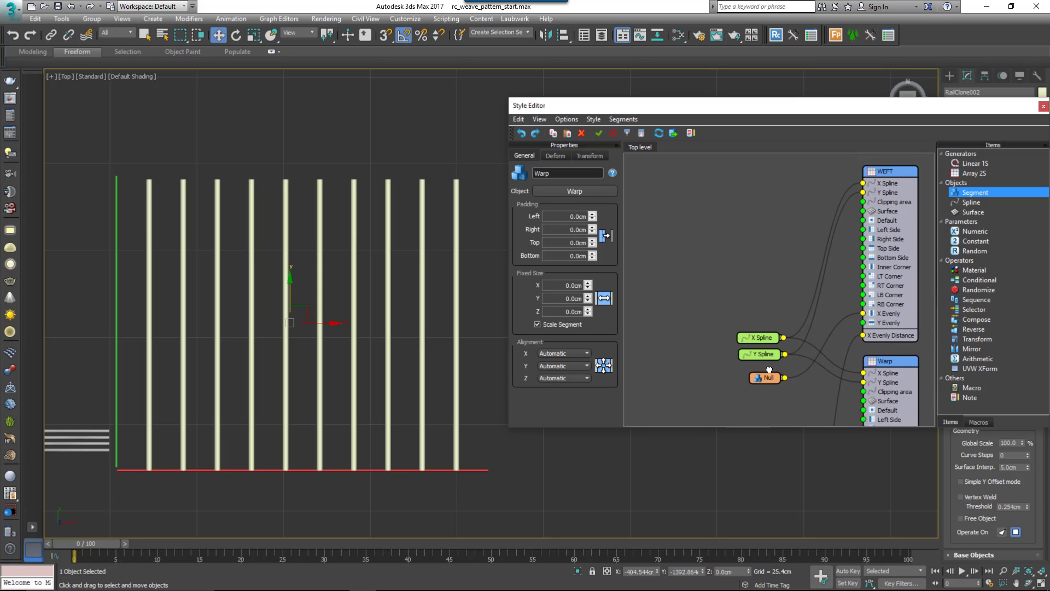
left_click_drag(974, 193, 729, 203)
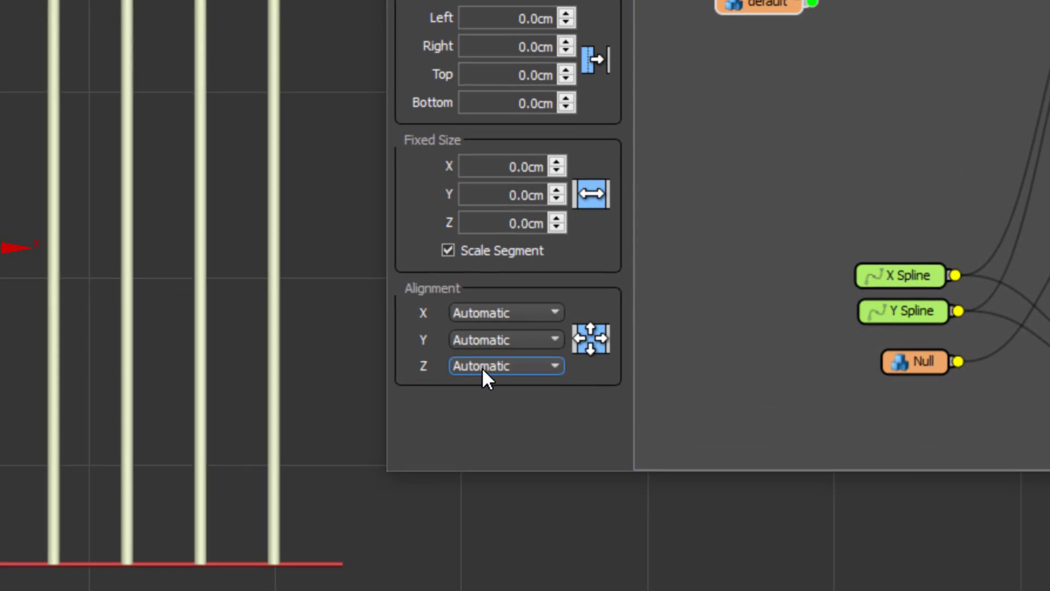
left_click(553, 380)
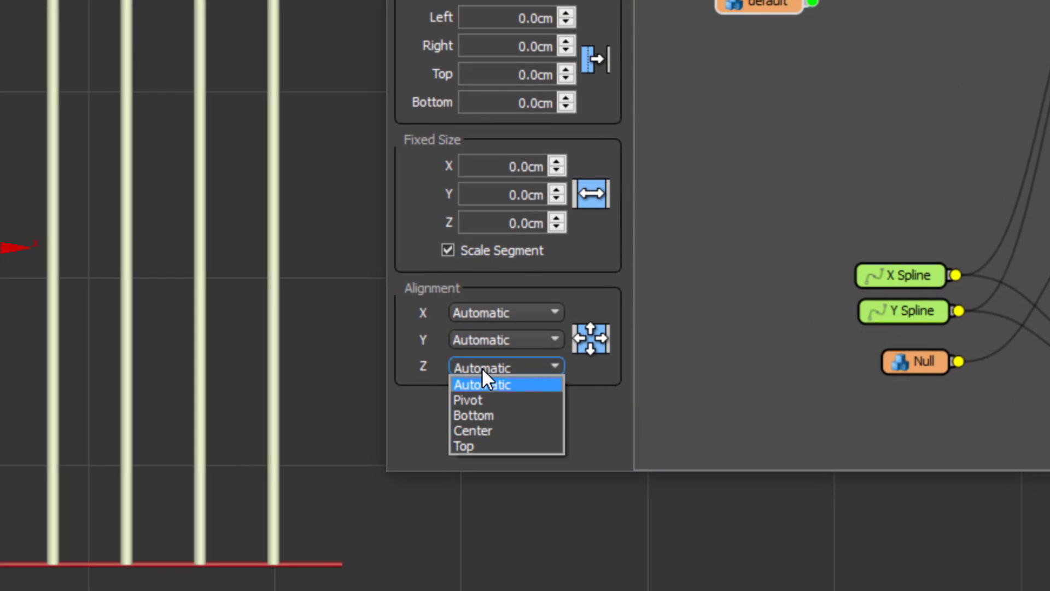
left_click(484, 400)
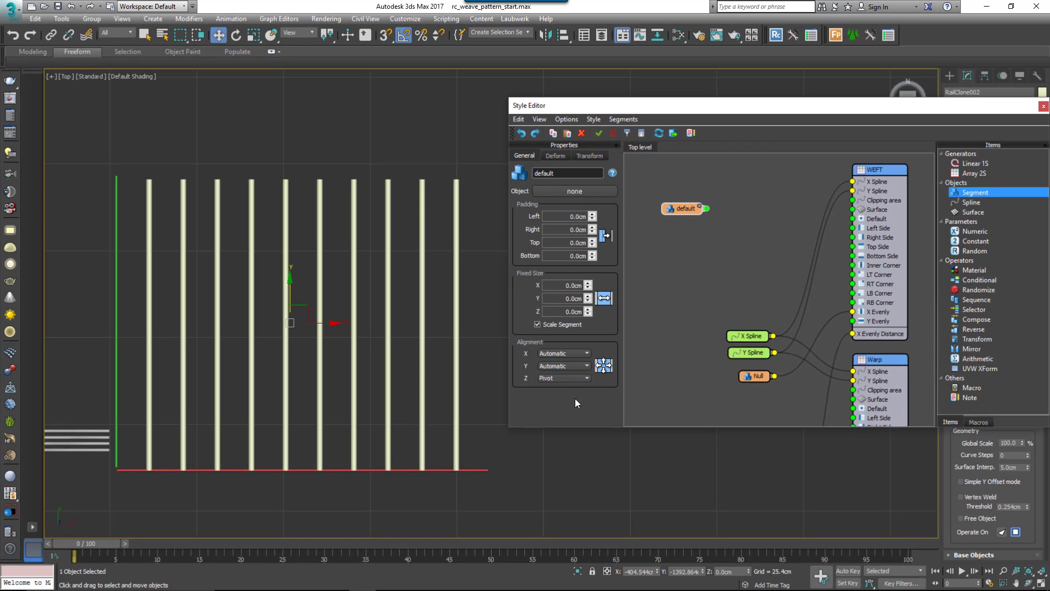
left_click(556, 156)
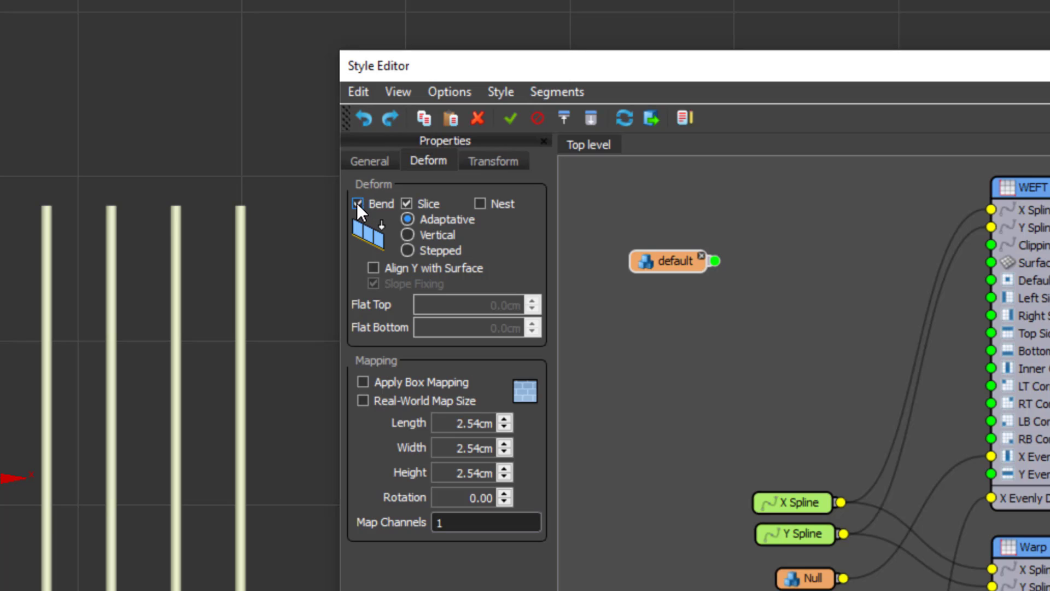
left_click(357, 204)
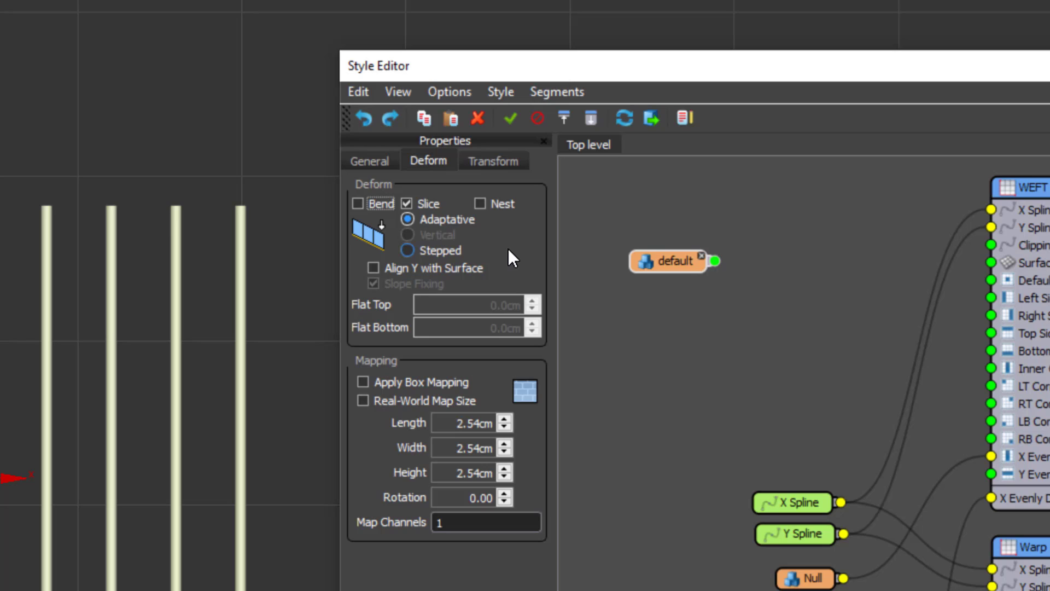
left_click(362, 202)
left_click(357, 203)
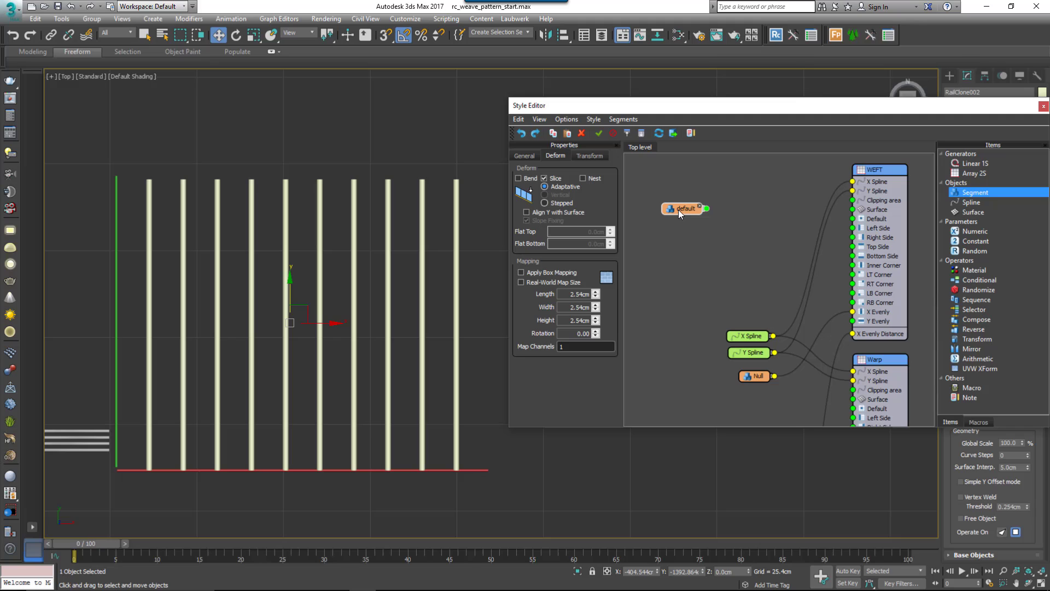
left_click_drag(678, 209, 675, 208)
left_click(525, 155)
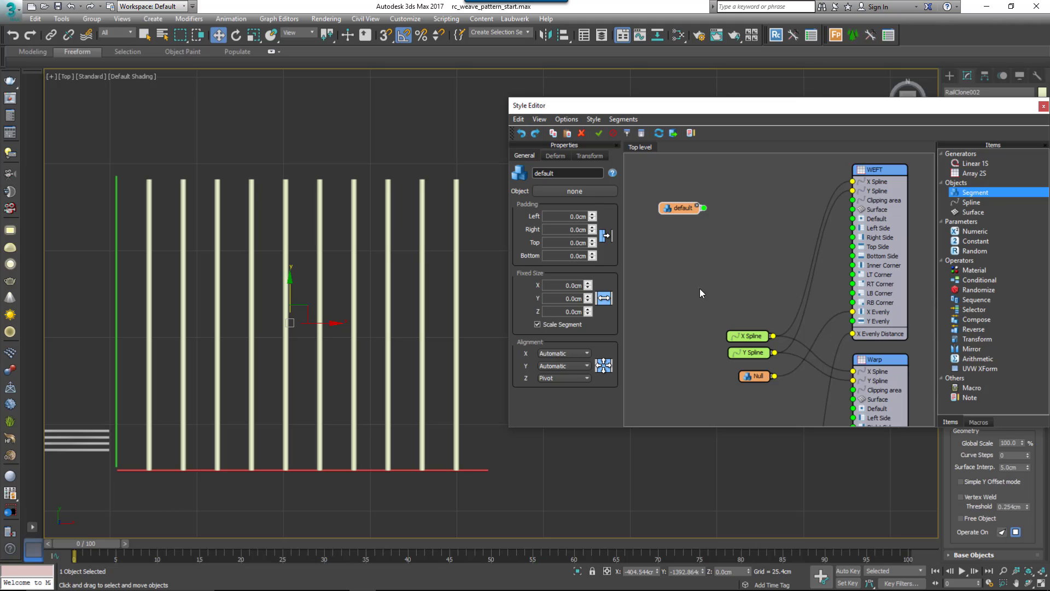
Clone the segment for weft 1 through weft 4, then delete the default segment node.
right_click(668, 209)
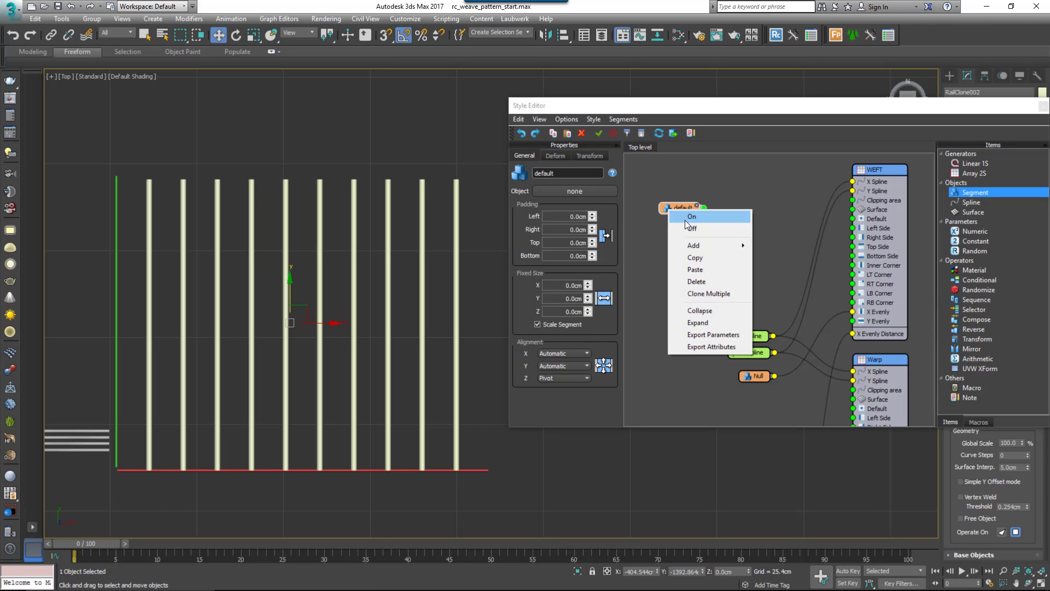
left_click(711, 294)
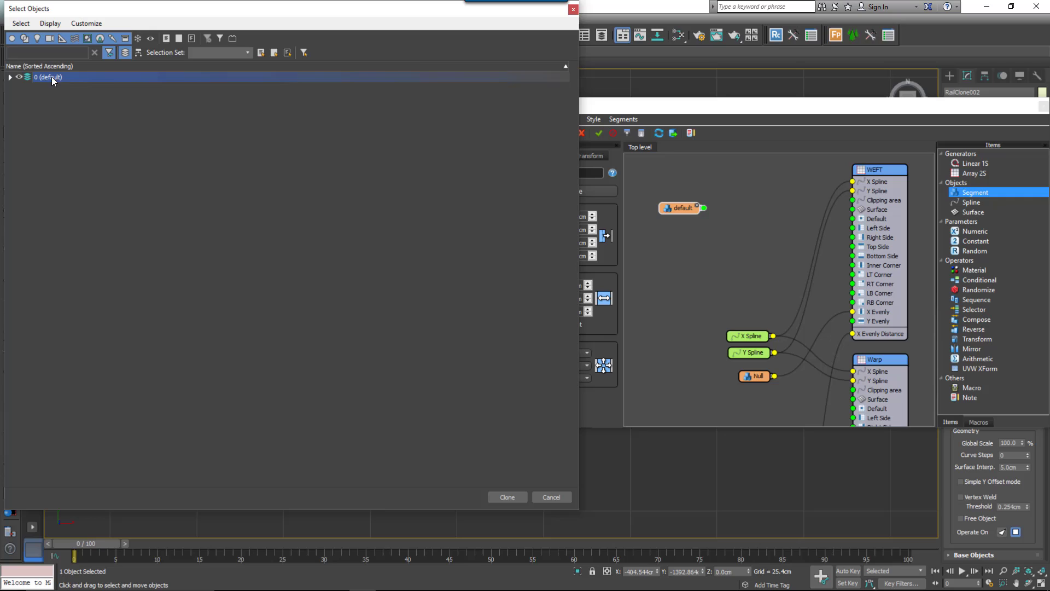
left_click(10, 77)
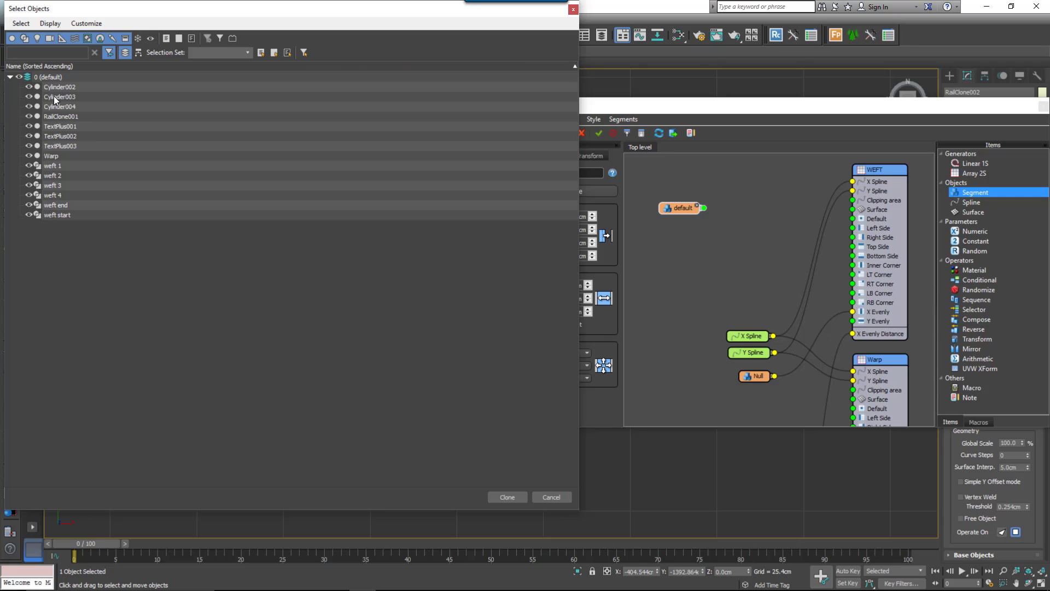
left_click(116, 165)
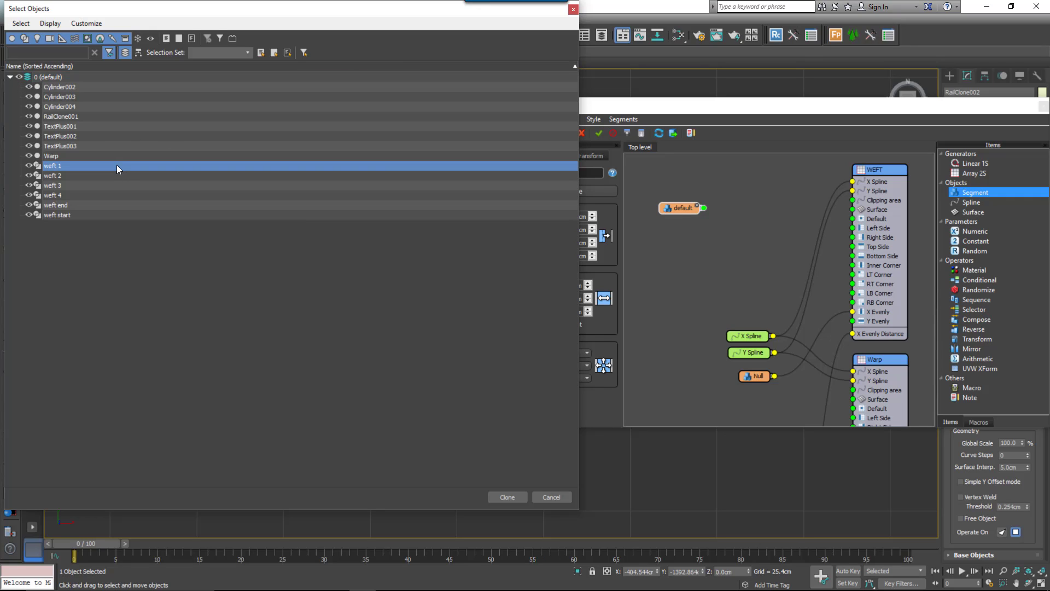
left_click(98, 196, "shift")
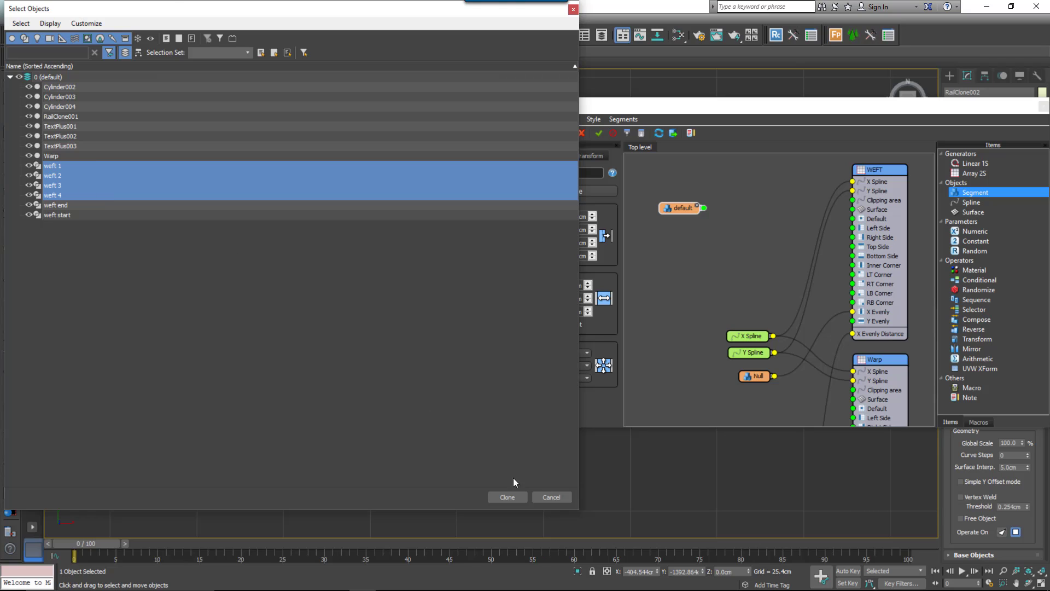
left_click(508, 496)
left_click(666, 198)
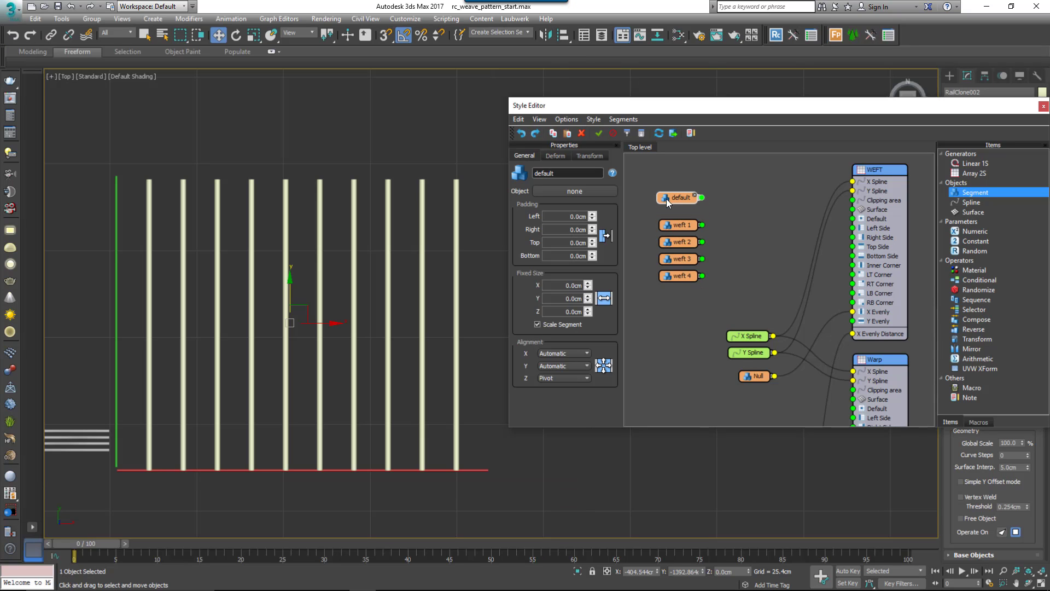
key("Delete")
left_click(680, 225)
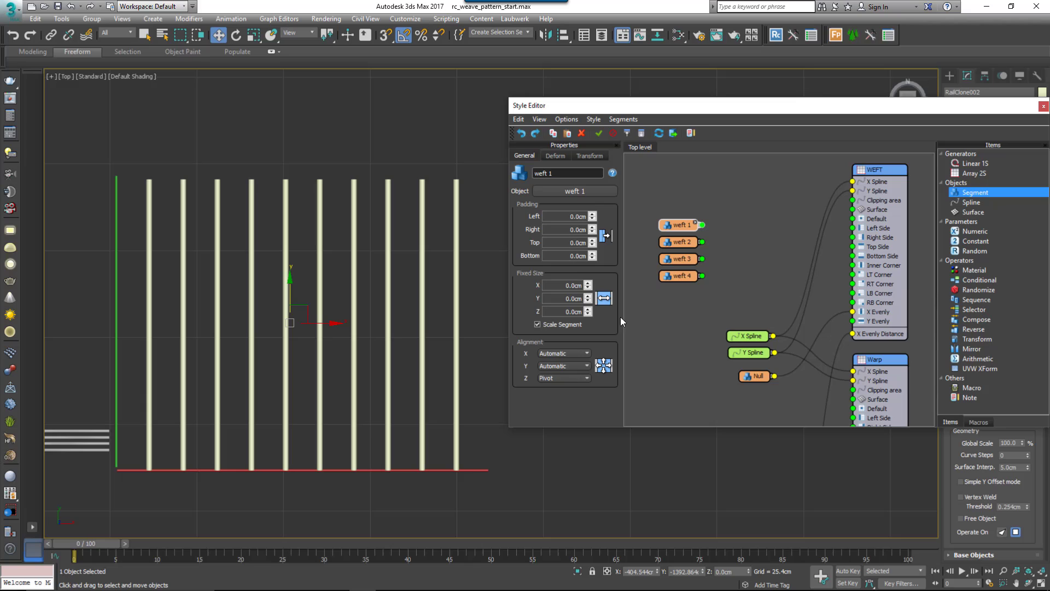
Add a Randomize operator and wire the weft 1–4 segments into it.
left_click_drag(712, 304, 663, 214)
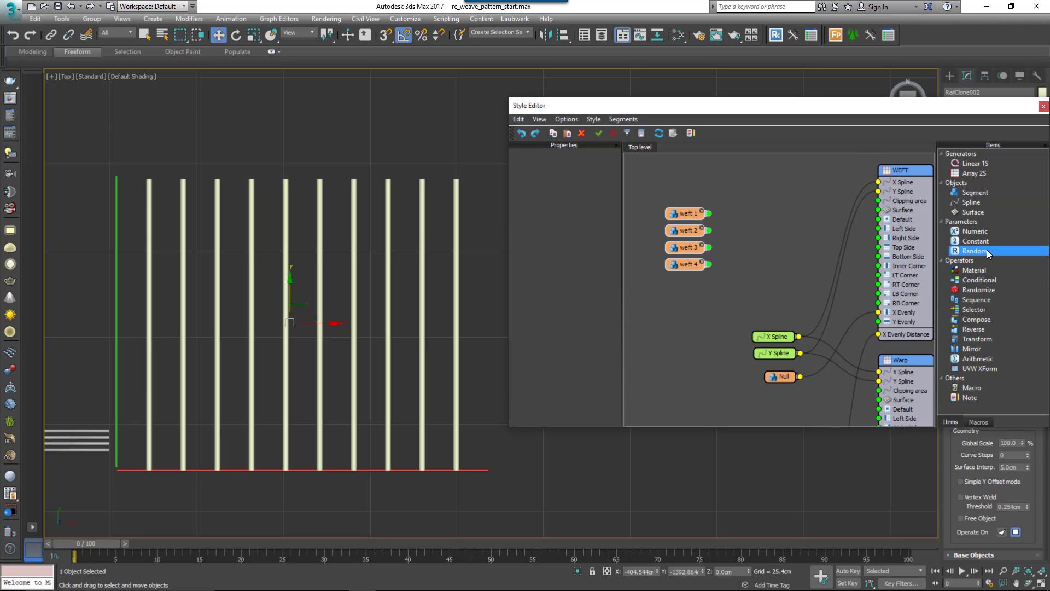
left_click_drag(987, 290, 748, 241)
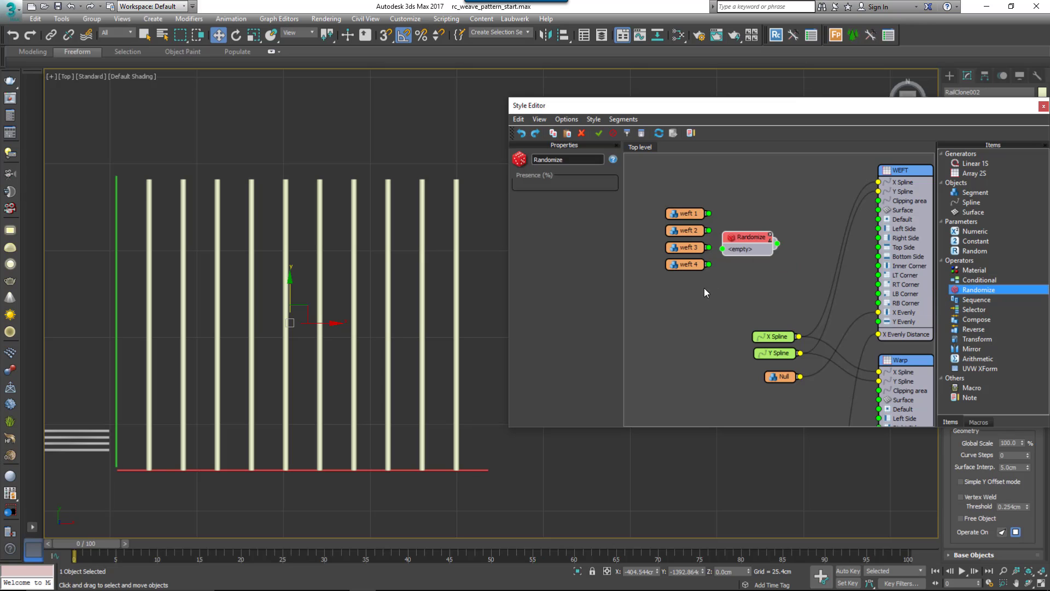
left_click_drag(676, 298, 762, 210)
left_click_drag(762, 292, 645, 211)
middle_click_drag(724, 275, 787, 265)
Add a Sequence operator fed by Randomize and connect it to WEFT's Default input.
scroll(782, 242, "down", 4)
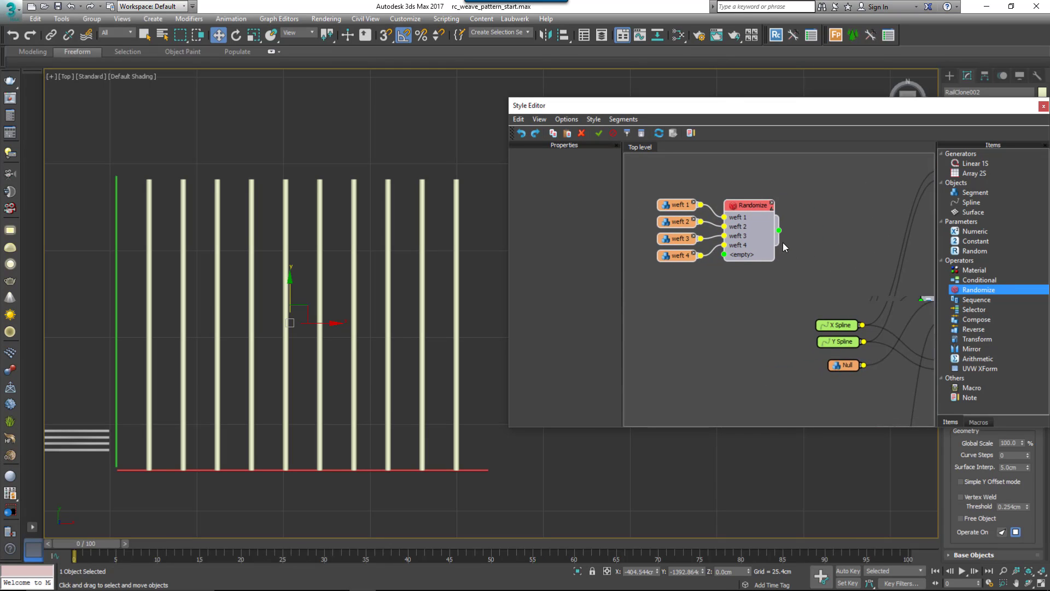
left_click(973, 270)
left_click_drag(976, 299, 787, 238)
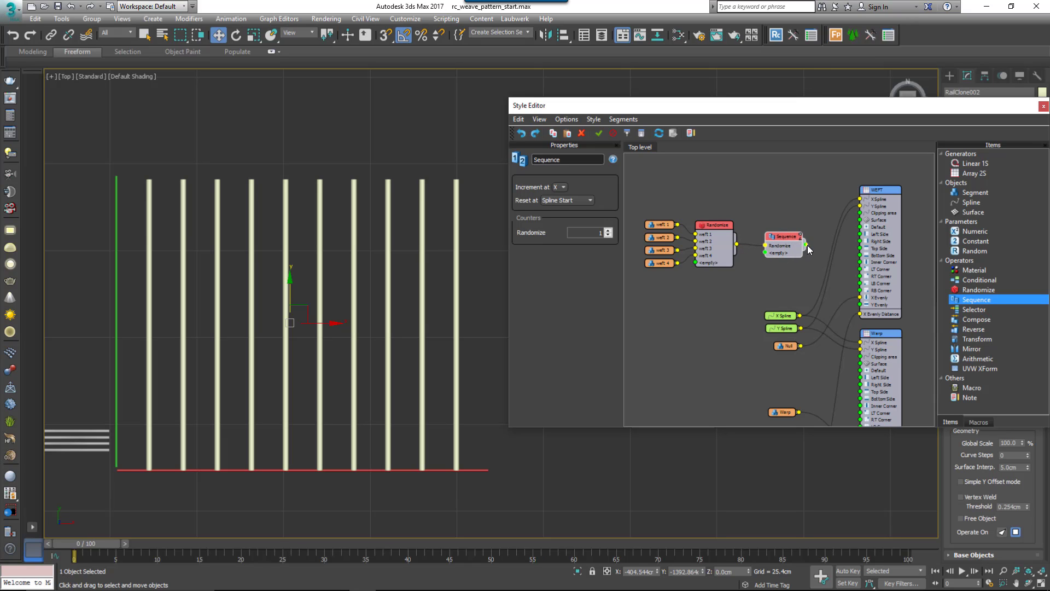
left_click_drag(849, 232, 859, 226)
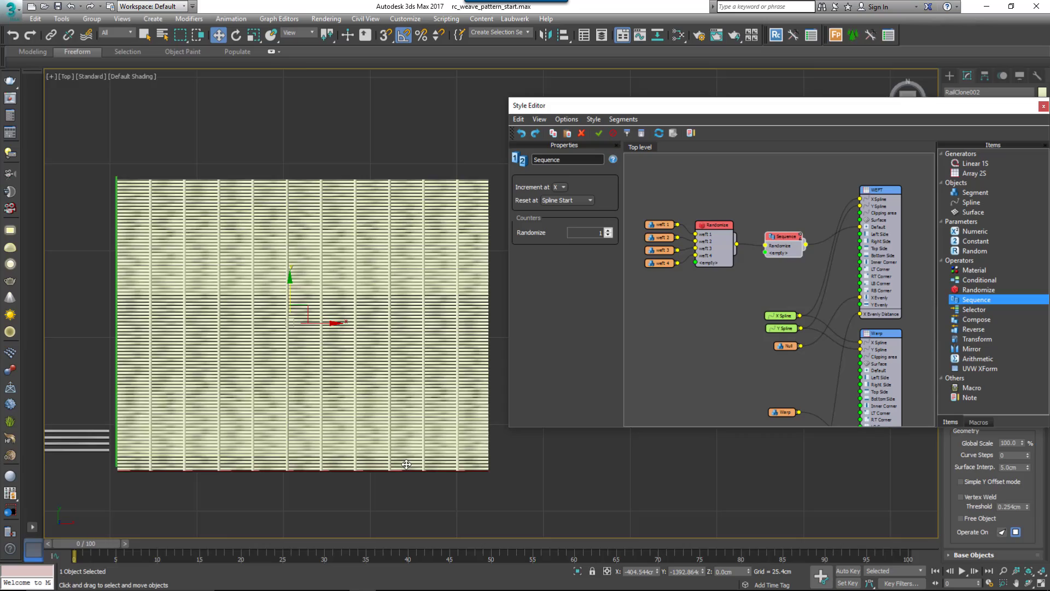
scroll(323, 454, "up", 3)
scroll(315, 432, "up", 2)
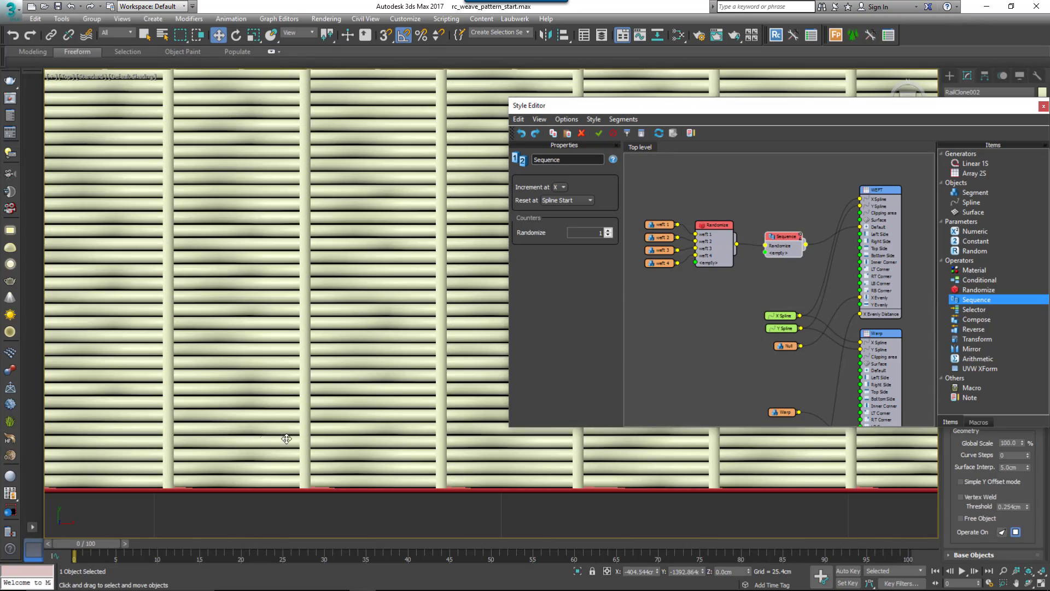
scroll(283, 421, "down", 4)
middle_click_drag(284, 422, 283, 394, "alt")
scroll(283, 394, "up", 5)
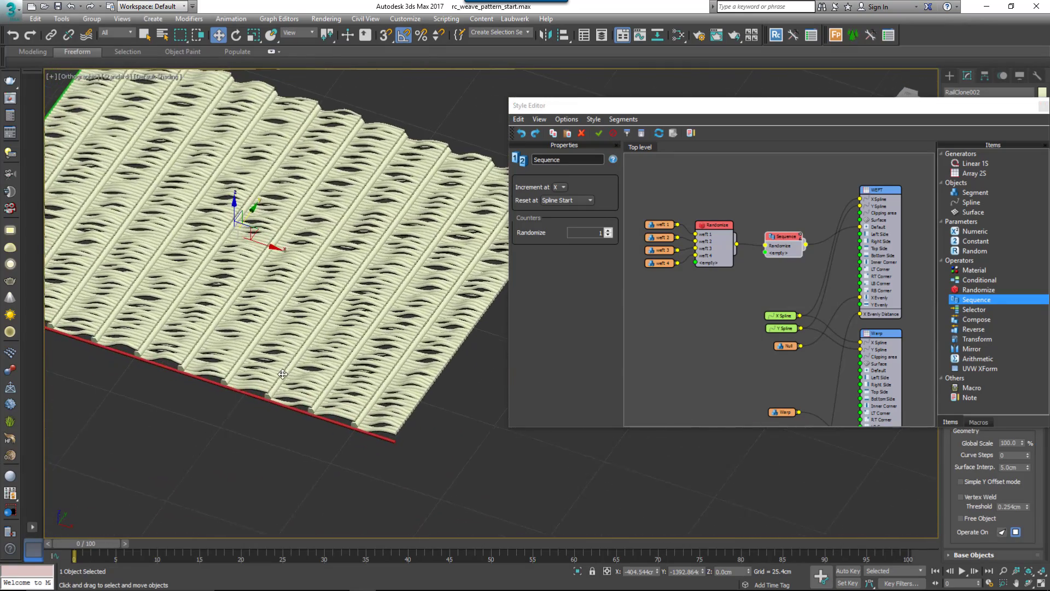
scroll(215, 354, "up", 5)
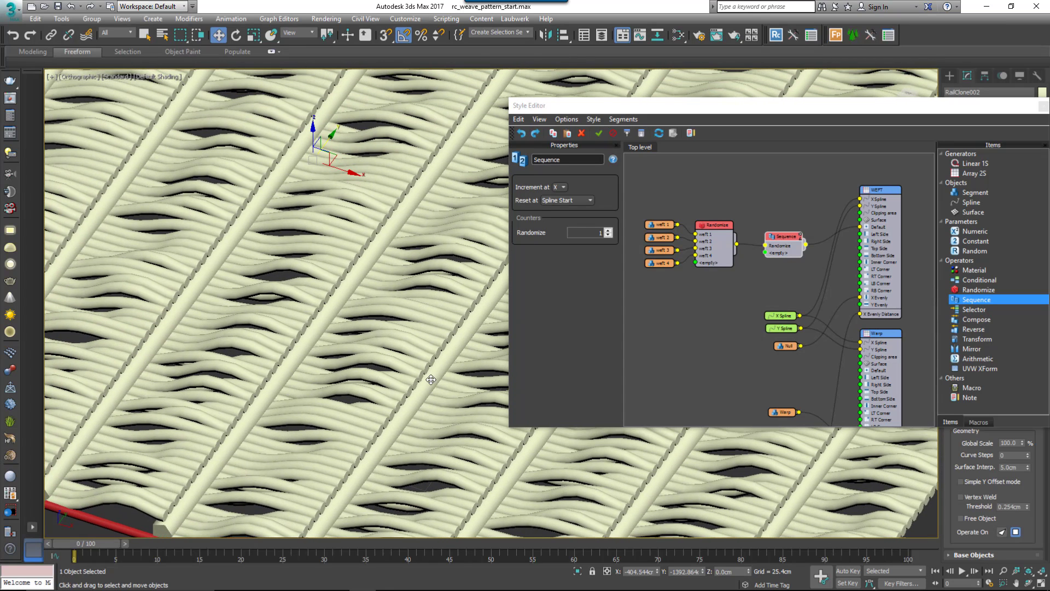
middle_click_drag(701, 291, 753, 316)
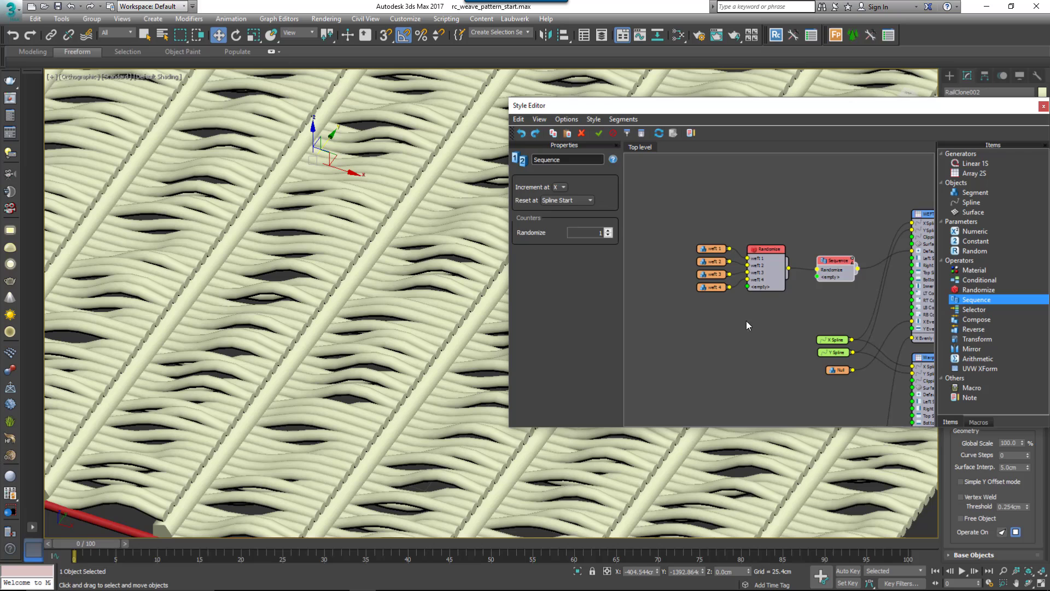
left_click_drag(769, 307, 712, 255)
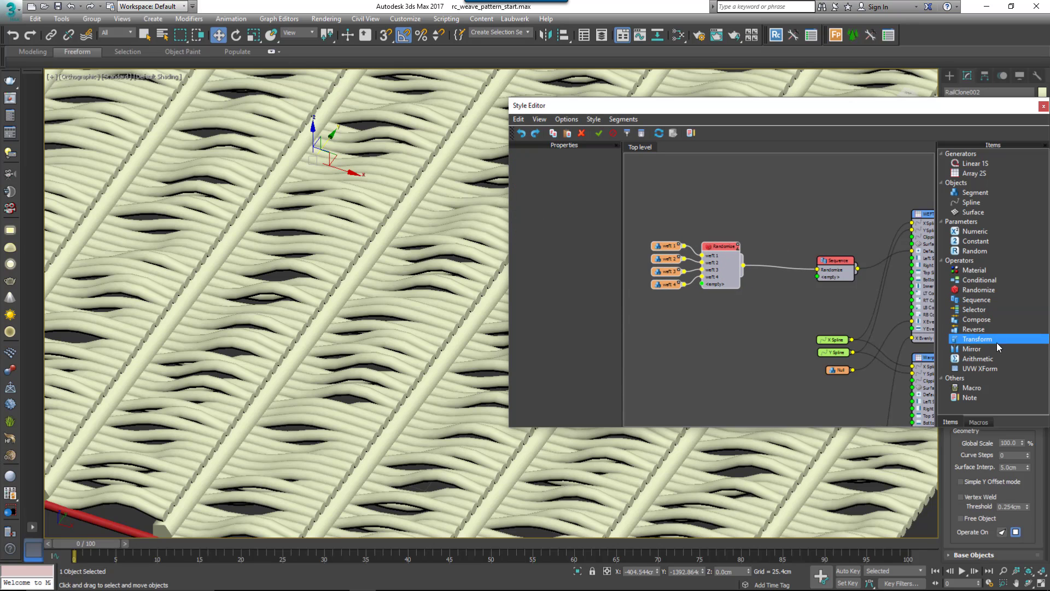
Add a Mirror operator into the Sequence, keeping Randomize ordered above Mirror.
left_click_drag(971, 348, 752, 302)
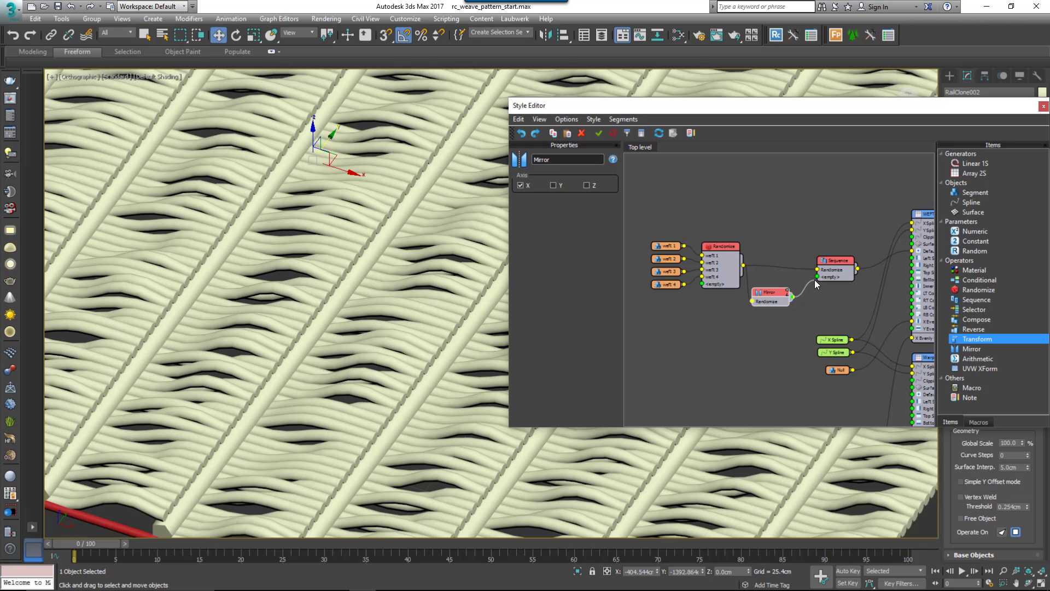
left_click_drag(817, 279, 774, 283)
scroll(140, 339, "up", 5)
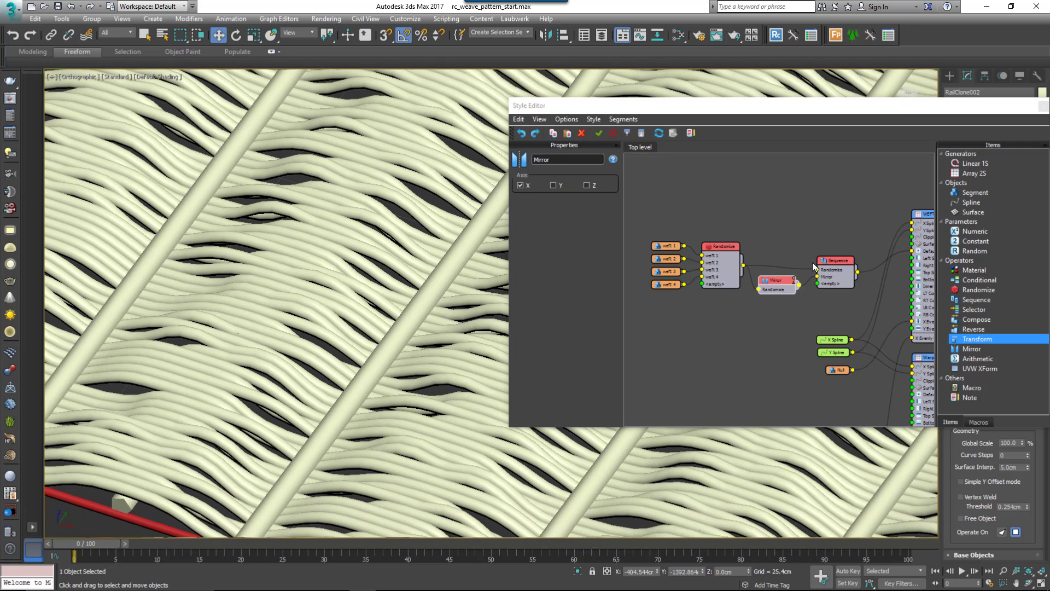
left_click(834, 269)
scroll(841, 271, "up", 4)
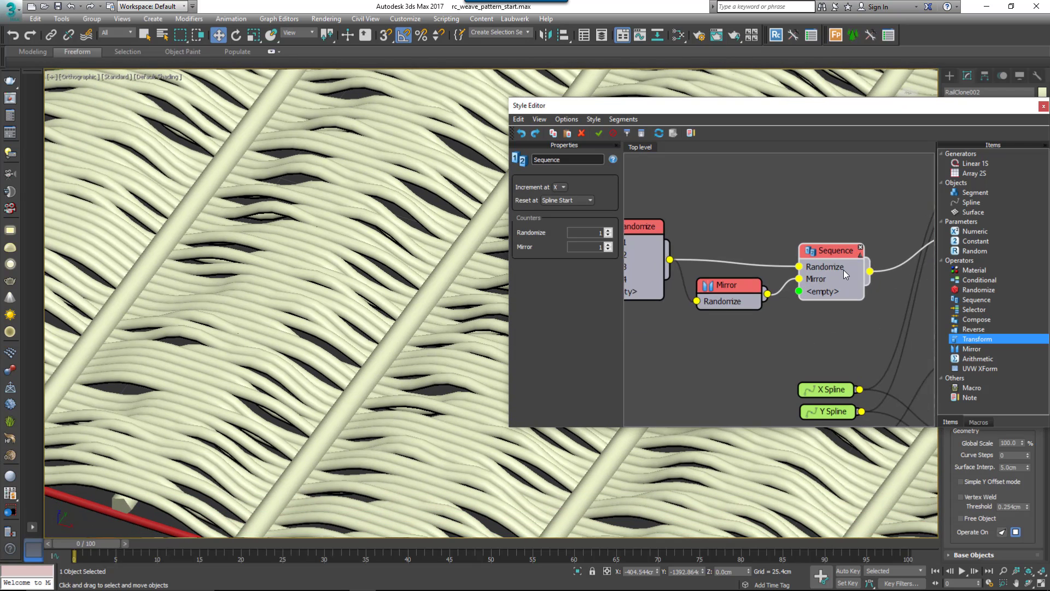
left_click(866, 268)
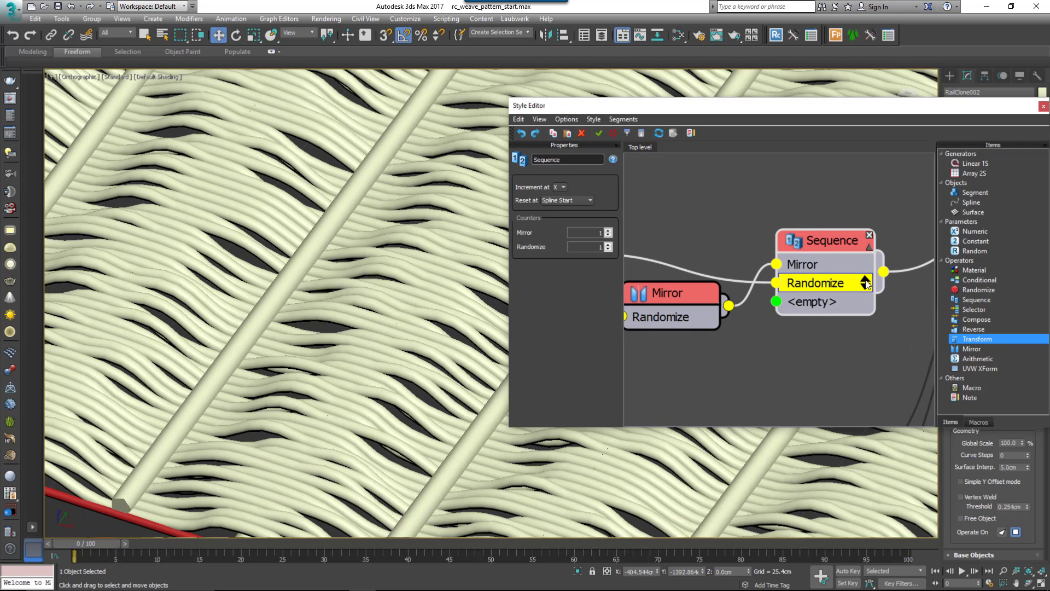
left_click(865, 279)
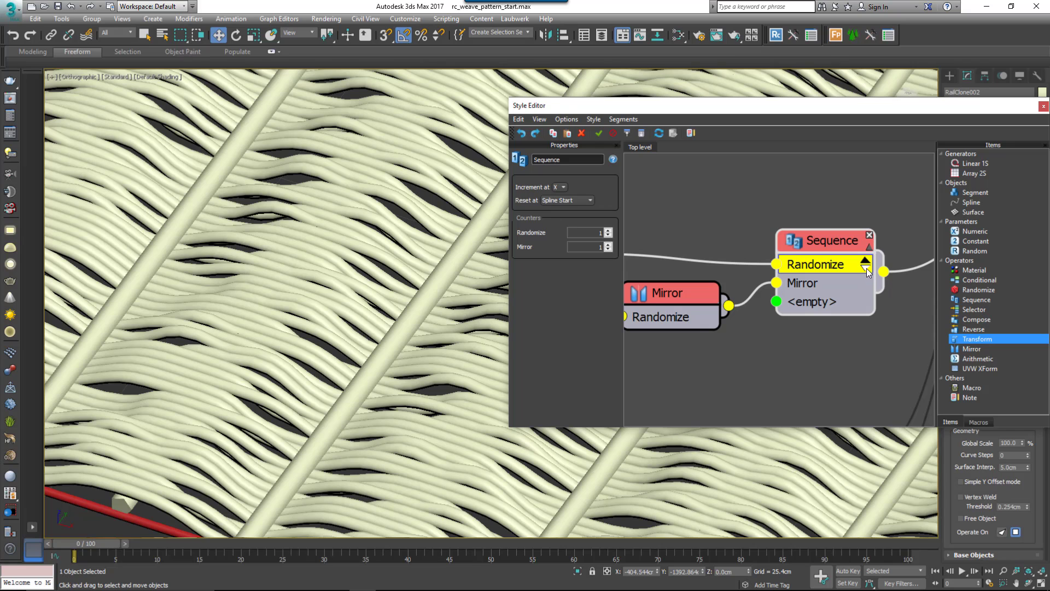
left_click(866, 268)
left_click(865, 280)
Copy the Sequence node and paste a duplicate beneath it.
scroll(777, 324, "down", 4)
middle_click_drag(778, 325, 836, 317)
left_click_drag(838, 336, 758, 321)
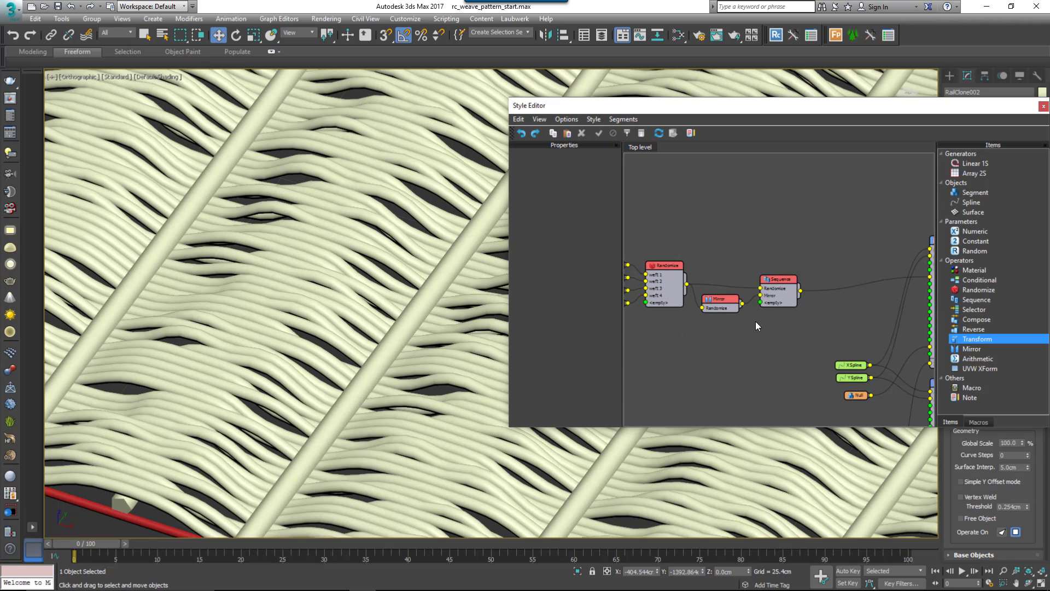
middle_click_drag(756, 322, 766, 319)
left_click(791, 280)
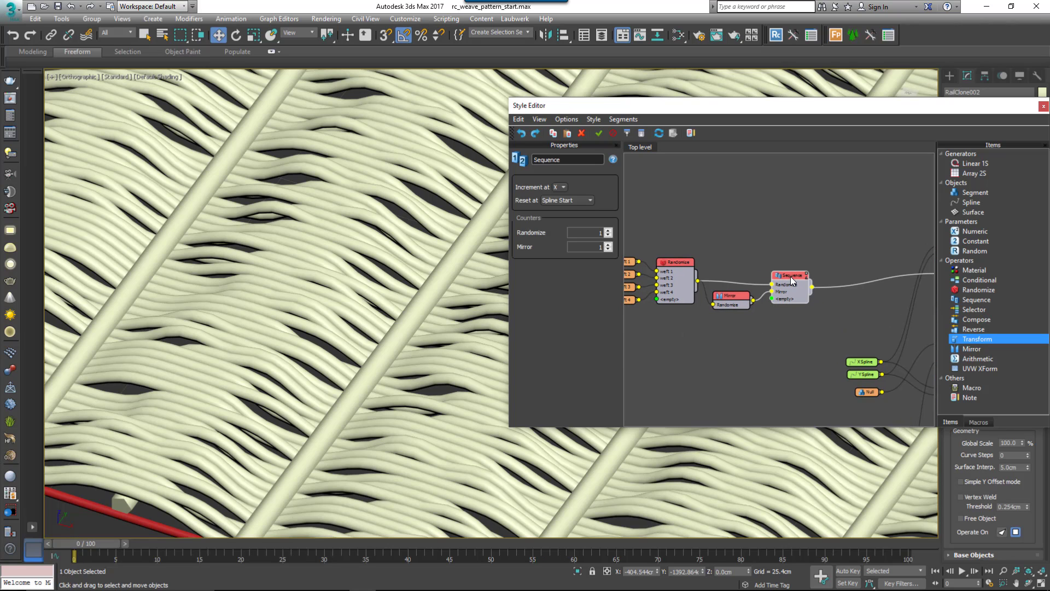
right_click(792, 281)
left_click(772, 333)
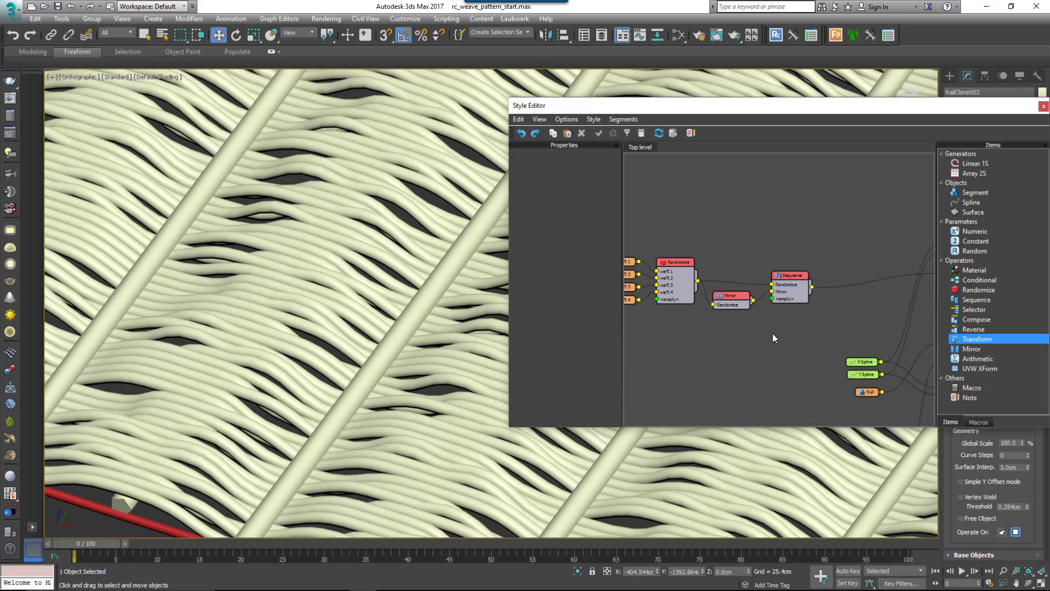
right_click(772, 333)
left_click(799, 393)
In the duplicate Sequence, move Randomize below Mirror so Mirror comes first.
left_click_drag(788, 335, 789, 317)
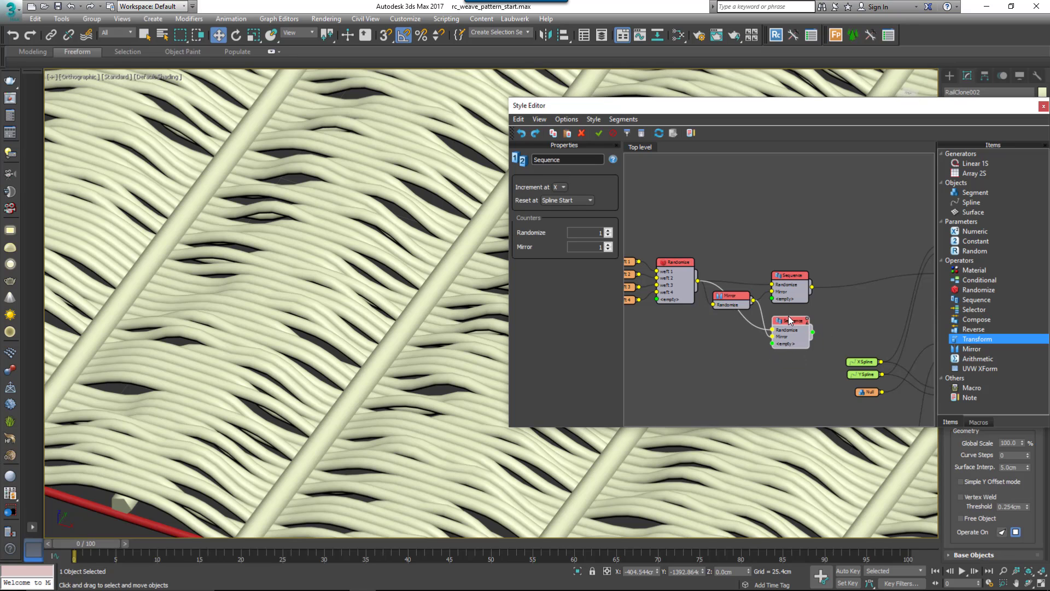
scroll(786, 322, "up", 3)
left_click(829, 331)
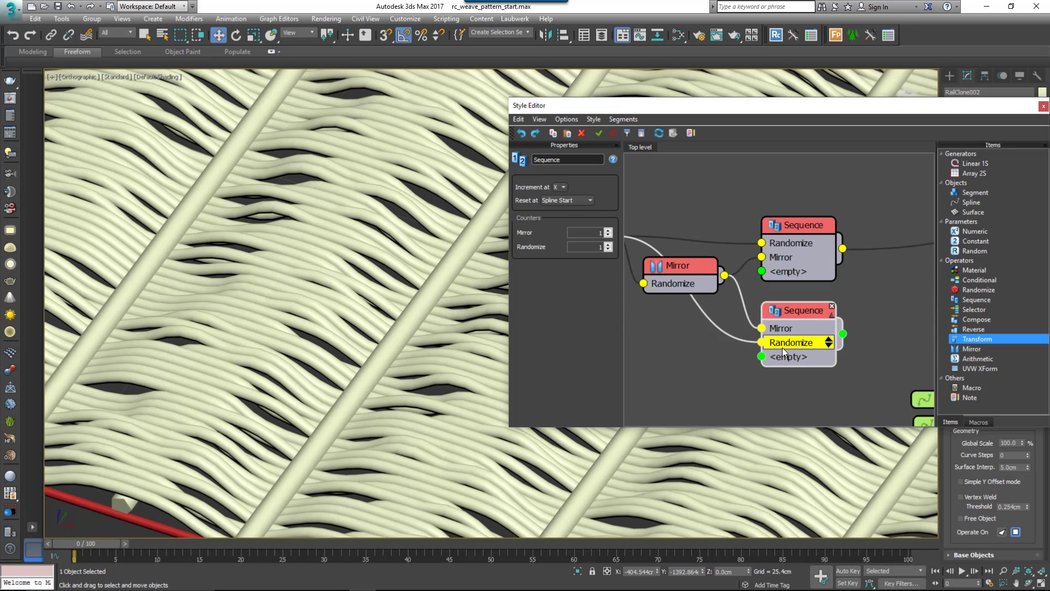
middle_click_drag(782, 346, 666, 342)
Merge both Sequences into a new Y-incrementing Sequence connected to the generator's Default input.
left_click_drag(976, 300, 789, 285)
left_click_drag(728, 244, 784, 332)
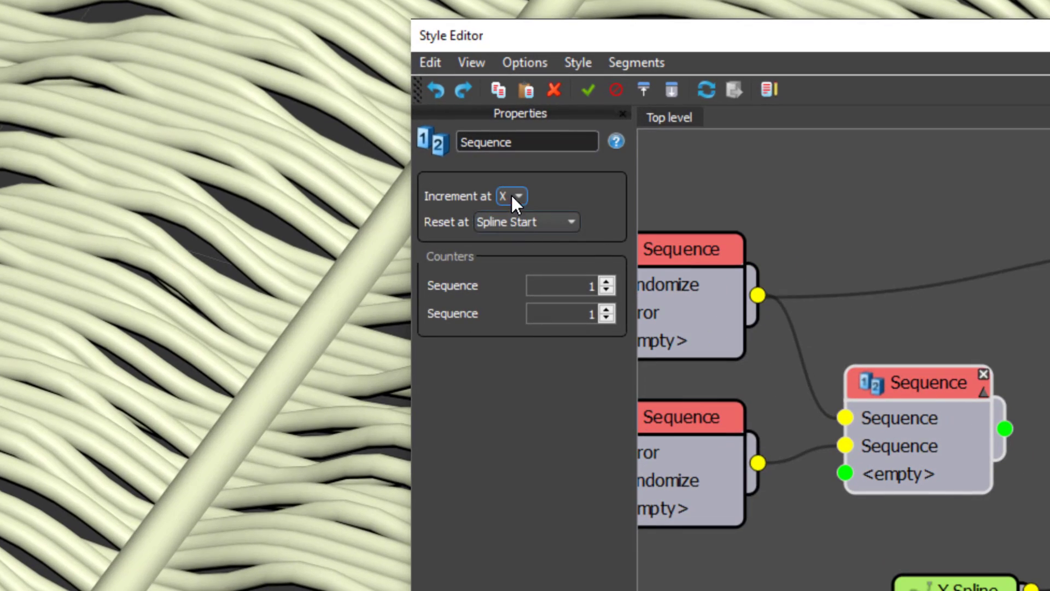
left_click(510, 195)
left_click(511, 227)
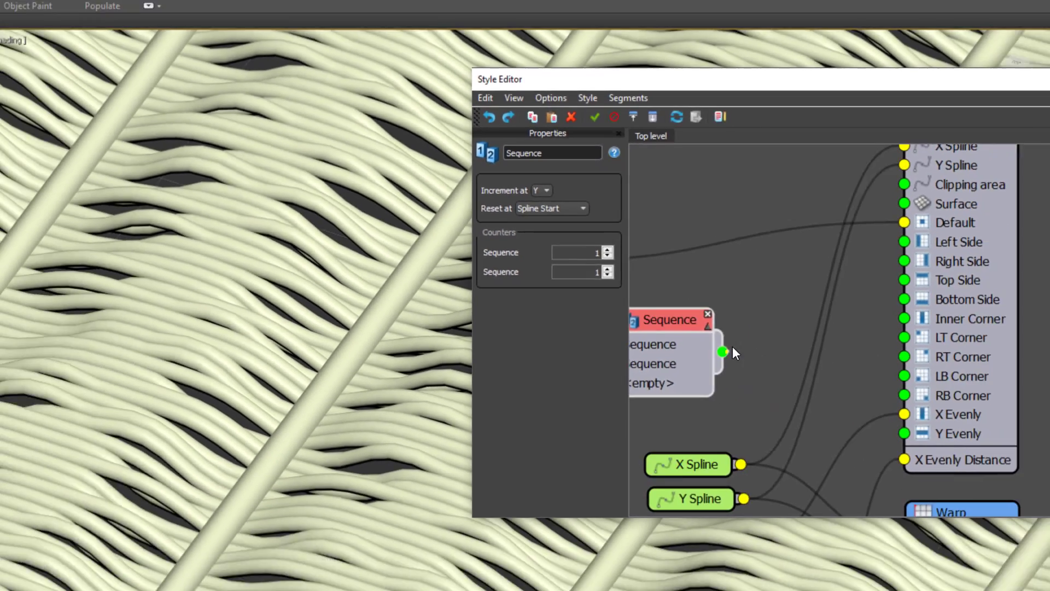
left_click_drag(723, 352, 896, 153)
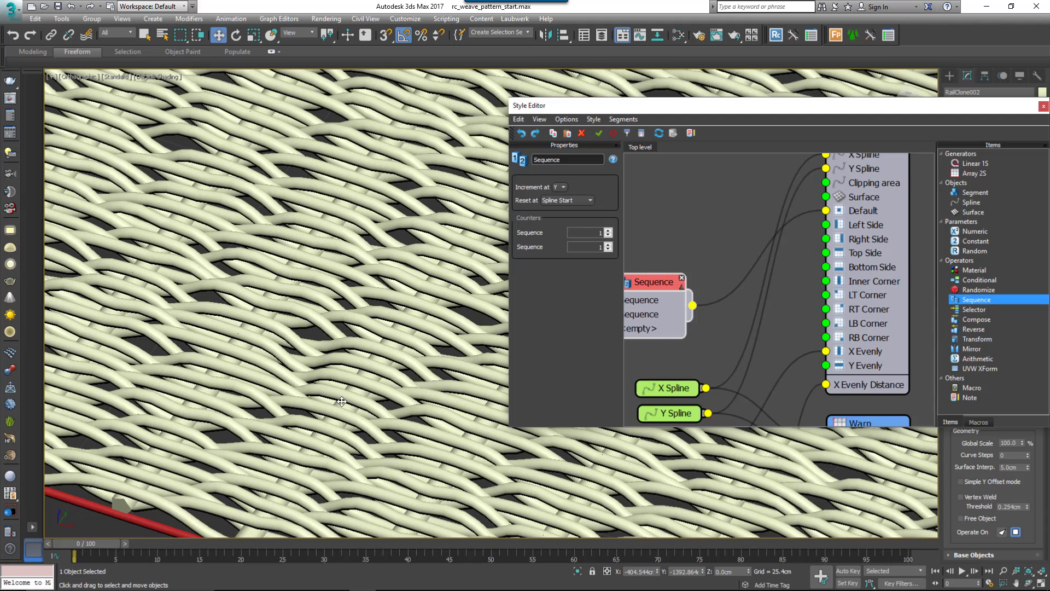
scroll(342, 401, "down", 5)
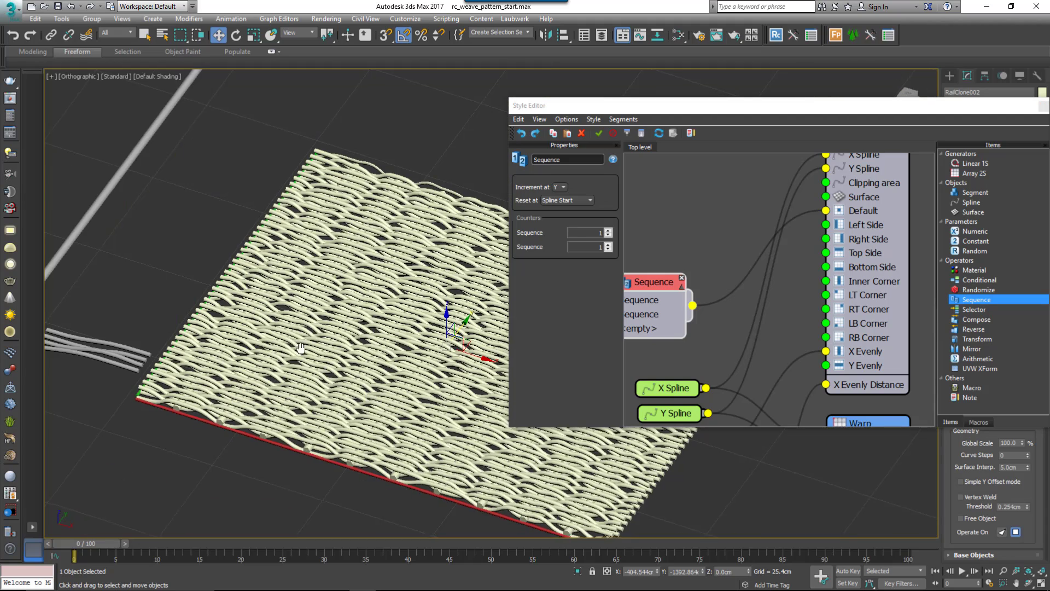
scroll(276, 385, "up", 5)
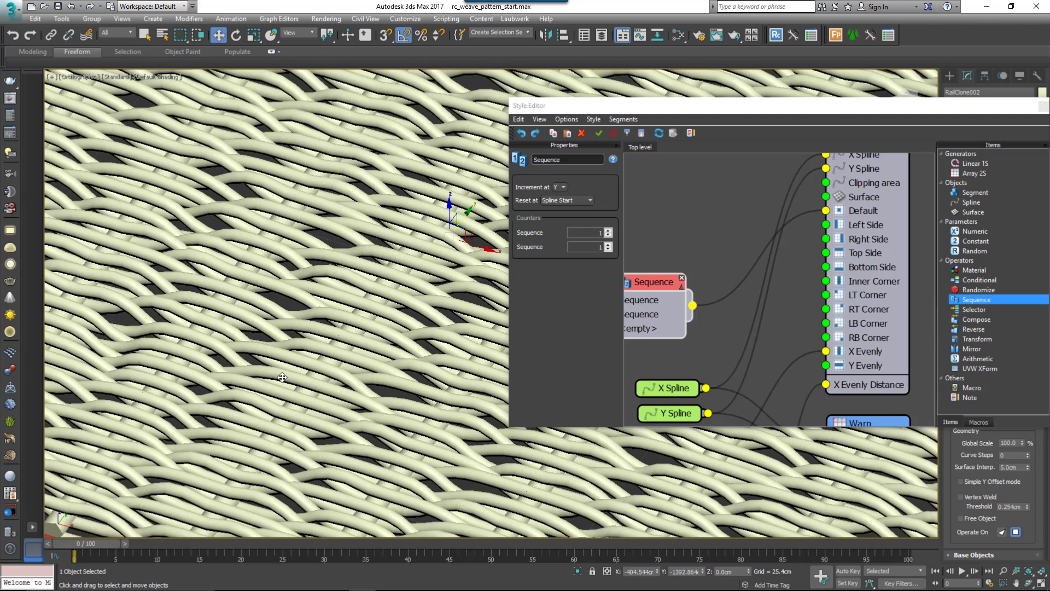
middle_click_drag(733, 313, 851, 266)
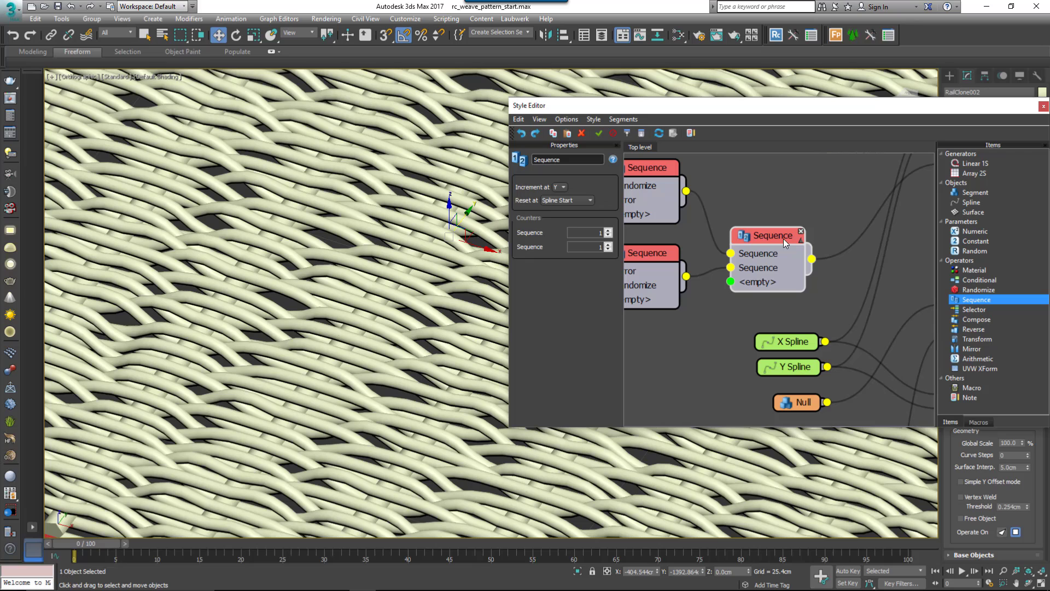
left_click(596, 233)
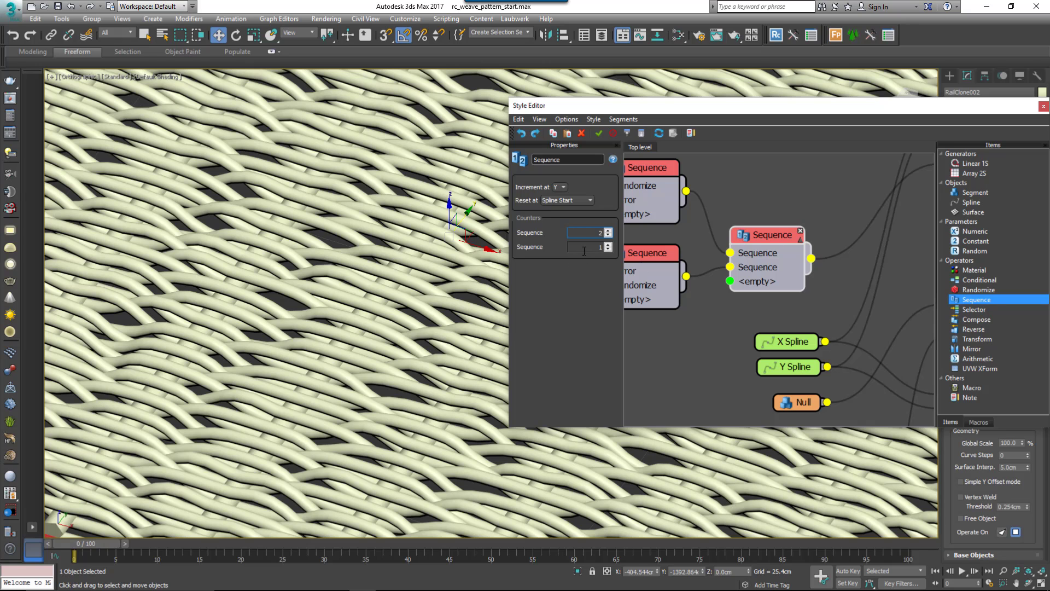
Set both counters of the combining Sequence to 2 and inspect the paired weave.
key("Tab")
type("2")
key("Return")
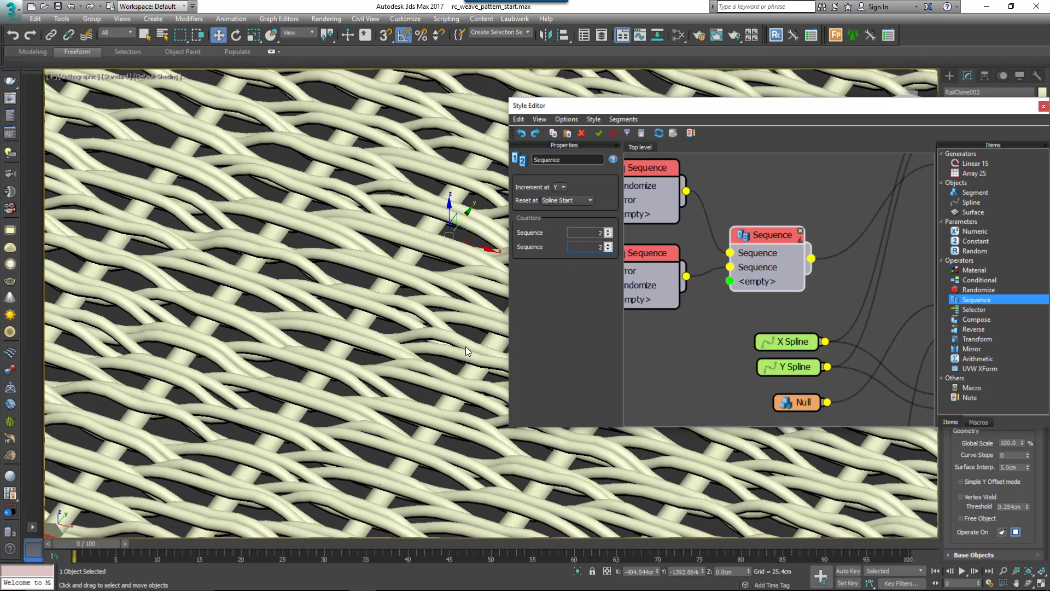
scroll(390, 353, "down", 2)
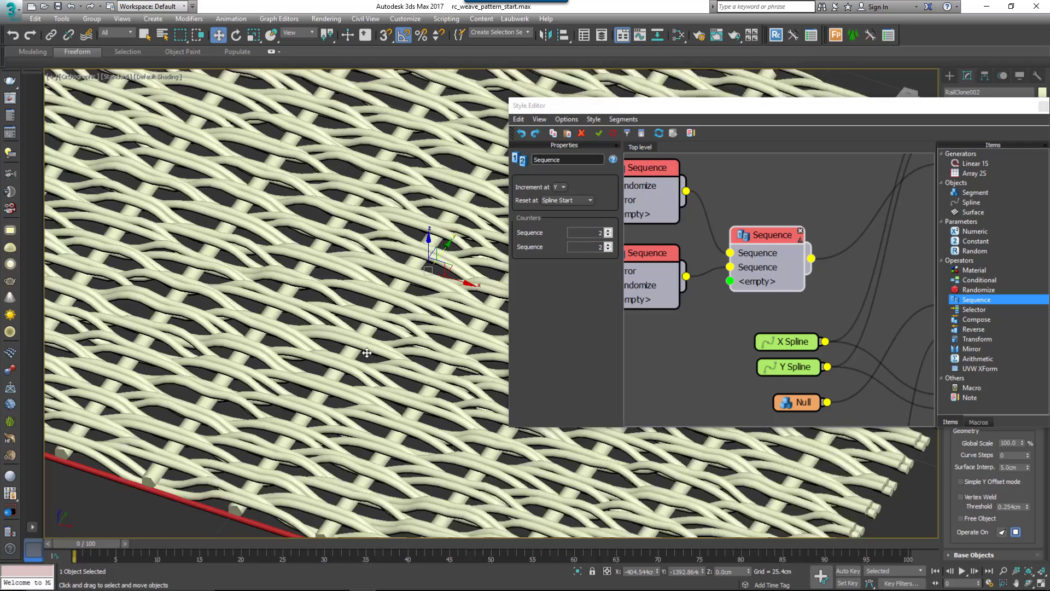
scroll(368, 373, "down", 2)
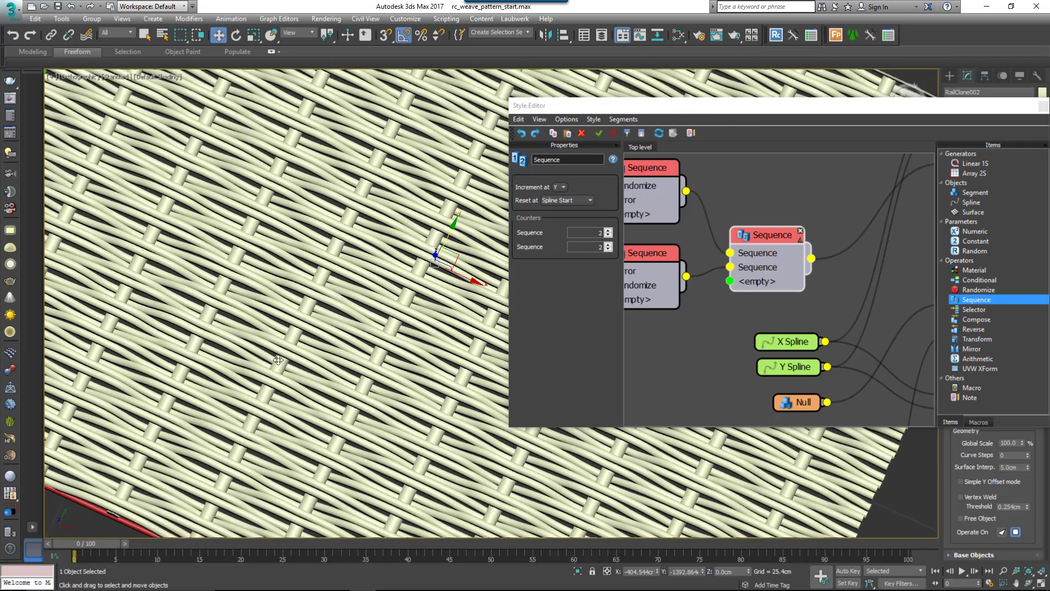
middle_click_drag(294, 329, 323, 323, "alt")
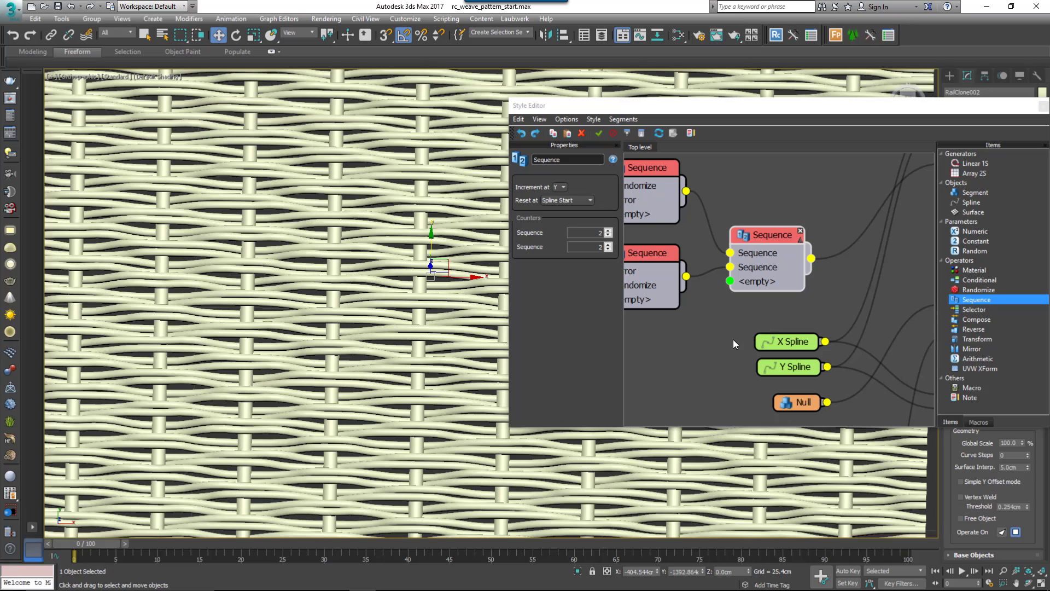
middle_click_drag(733, 339, 716, 302)
scroll(383, 329, "down", 3)
middle_click_drag(382, 328, 393, 362, "alt")
scroll(442, 402, "up", 5)
scroll(393, 362, "up", 10)
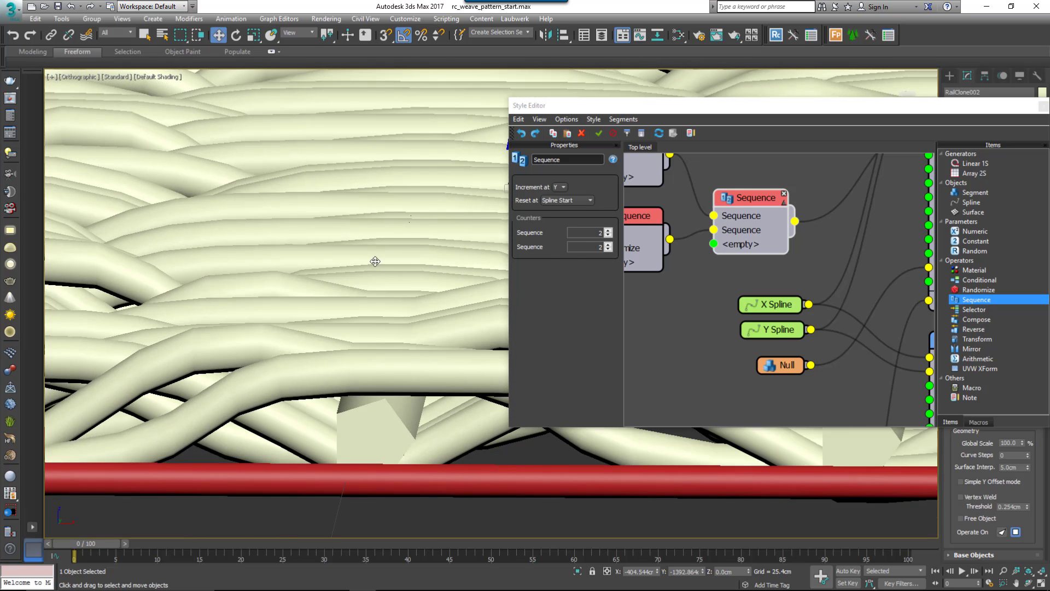
left_click_drag(968, 349, 934, 350)
middle_click_drag(933, 350, 819, 254)
Raise the Warp node's Z Offset to 0.864cm.
left_click(818, 254)
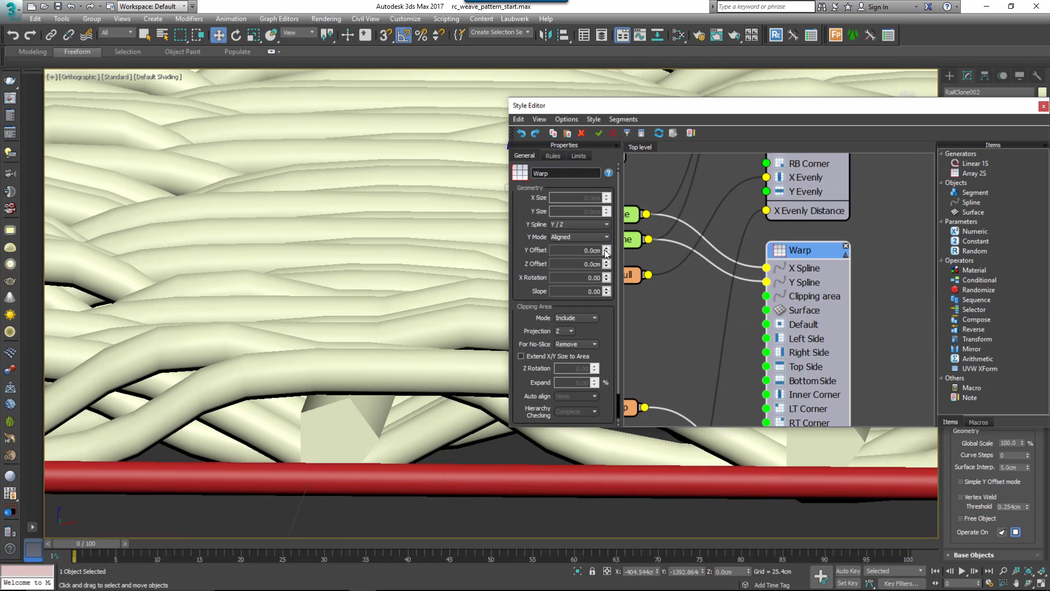
mouse_move(608, 261)
left_mouse_down()
mouse_move(599, 243)
mouse_move(598, 260)
left_mouse_up()
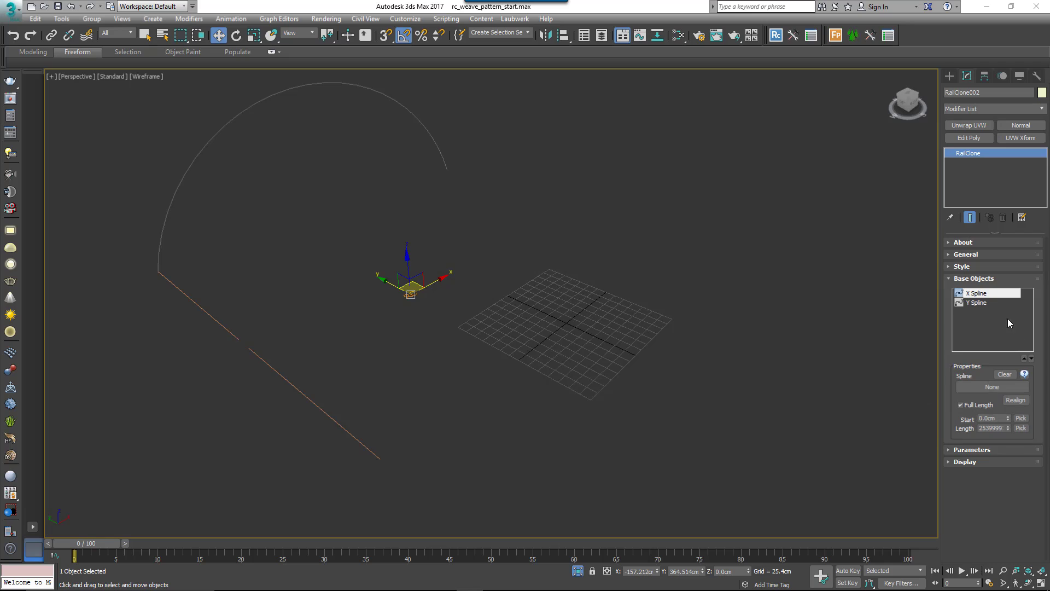
Pick Line001 as X Spline and Circle004 as Y Spline, then unhide the scene.
left_click(994, 386)
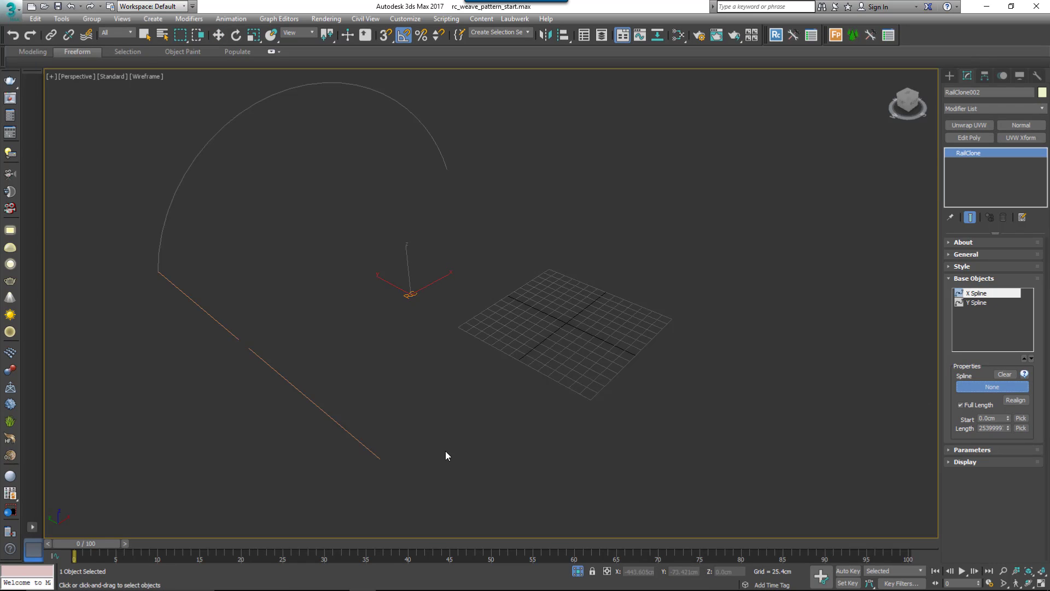
left_click(363, 446)
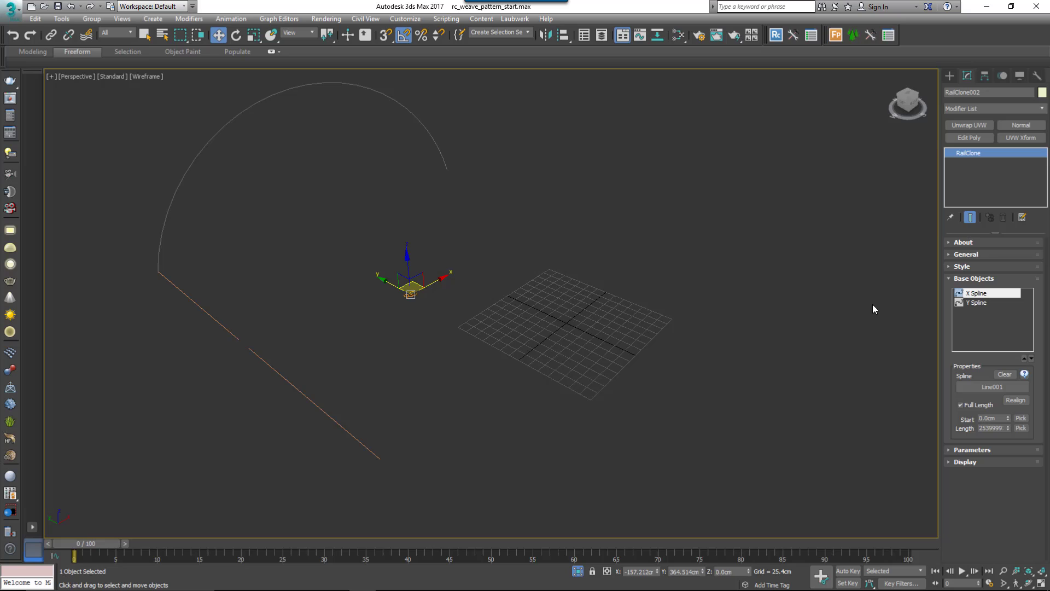
left_click(976, 302)
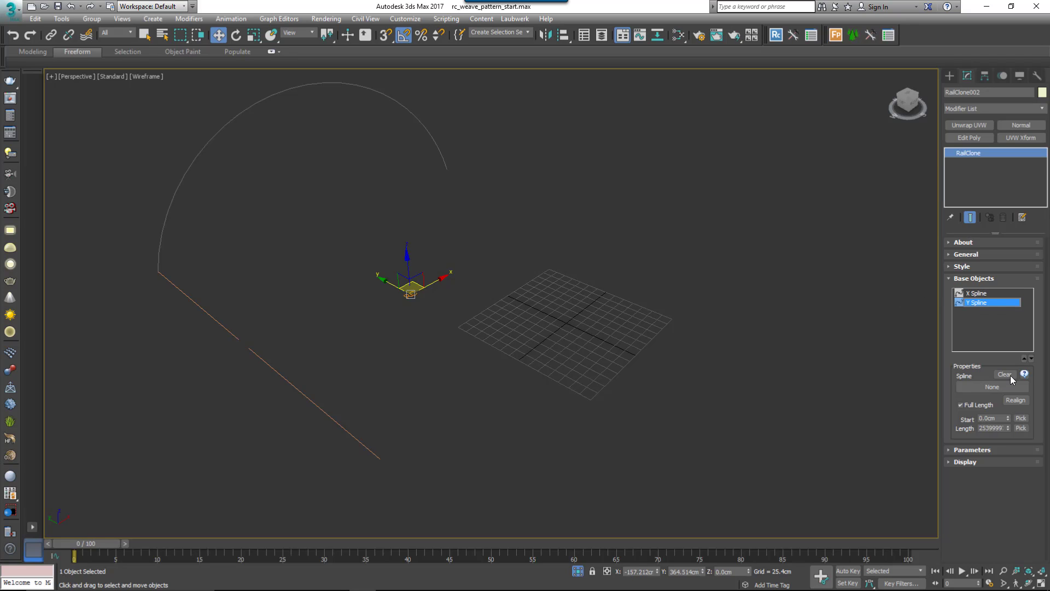
left_click(999, 384)
left_click(287, 90)
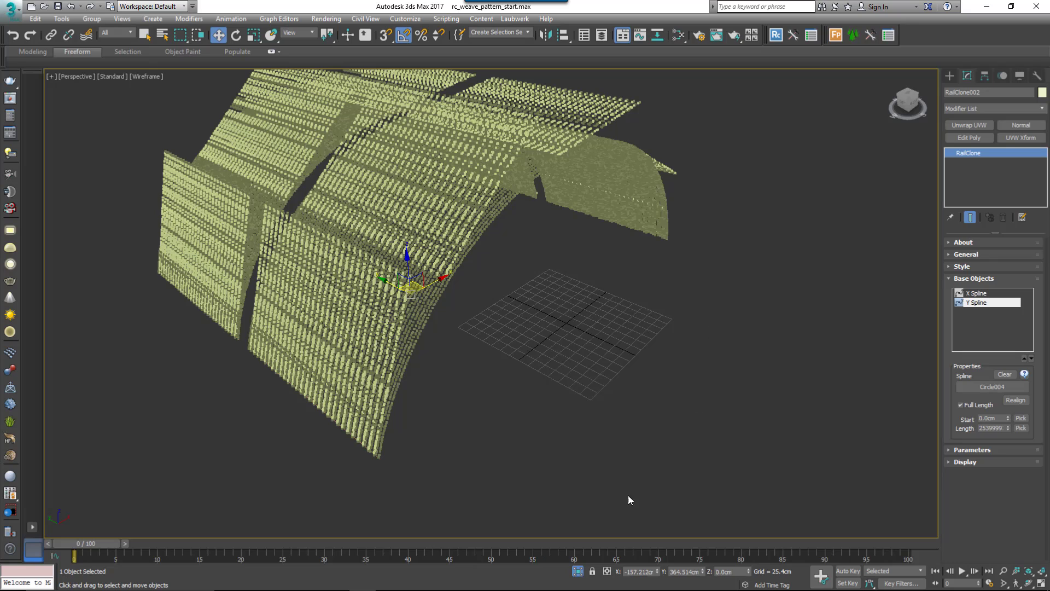
left_click(577, 570)
Switch to PhysCamera003 and set the view to Default Shading.
key("c")
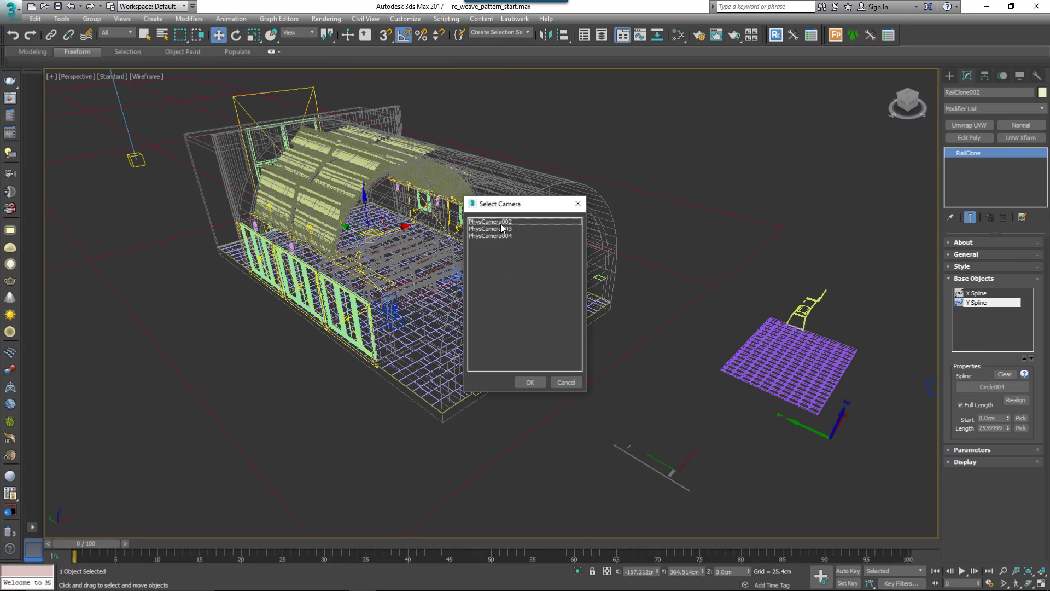
double_click(496, 229)
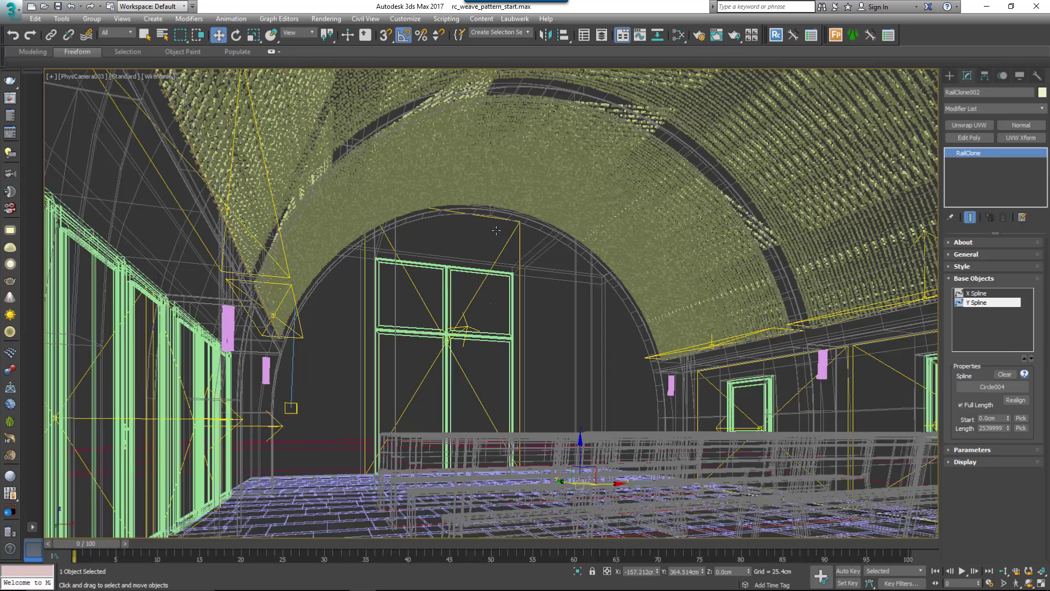
key("F3")
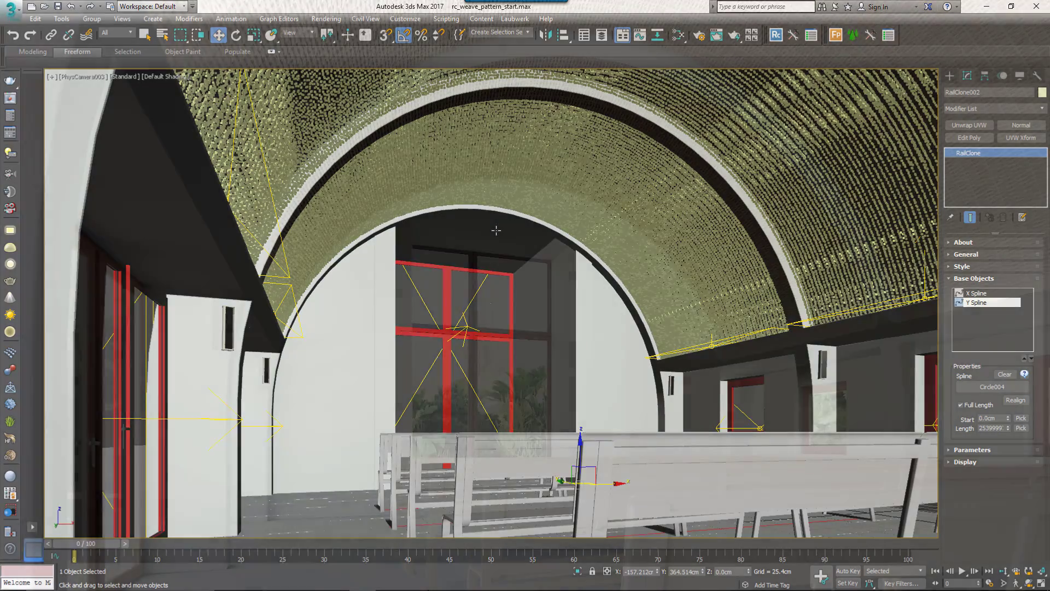